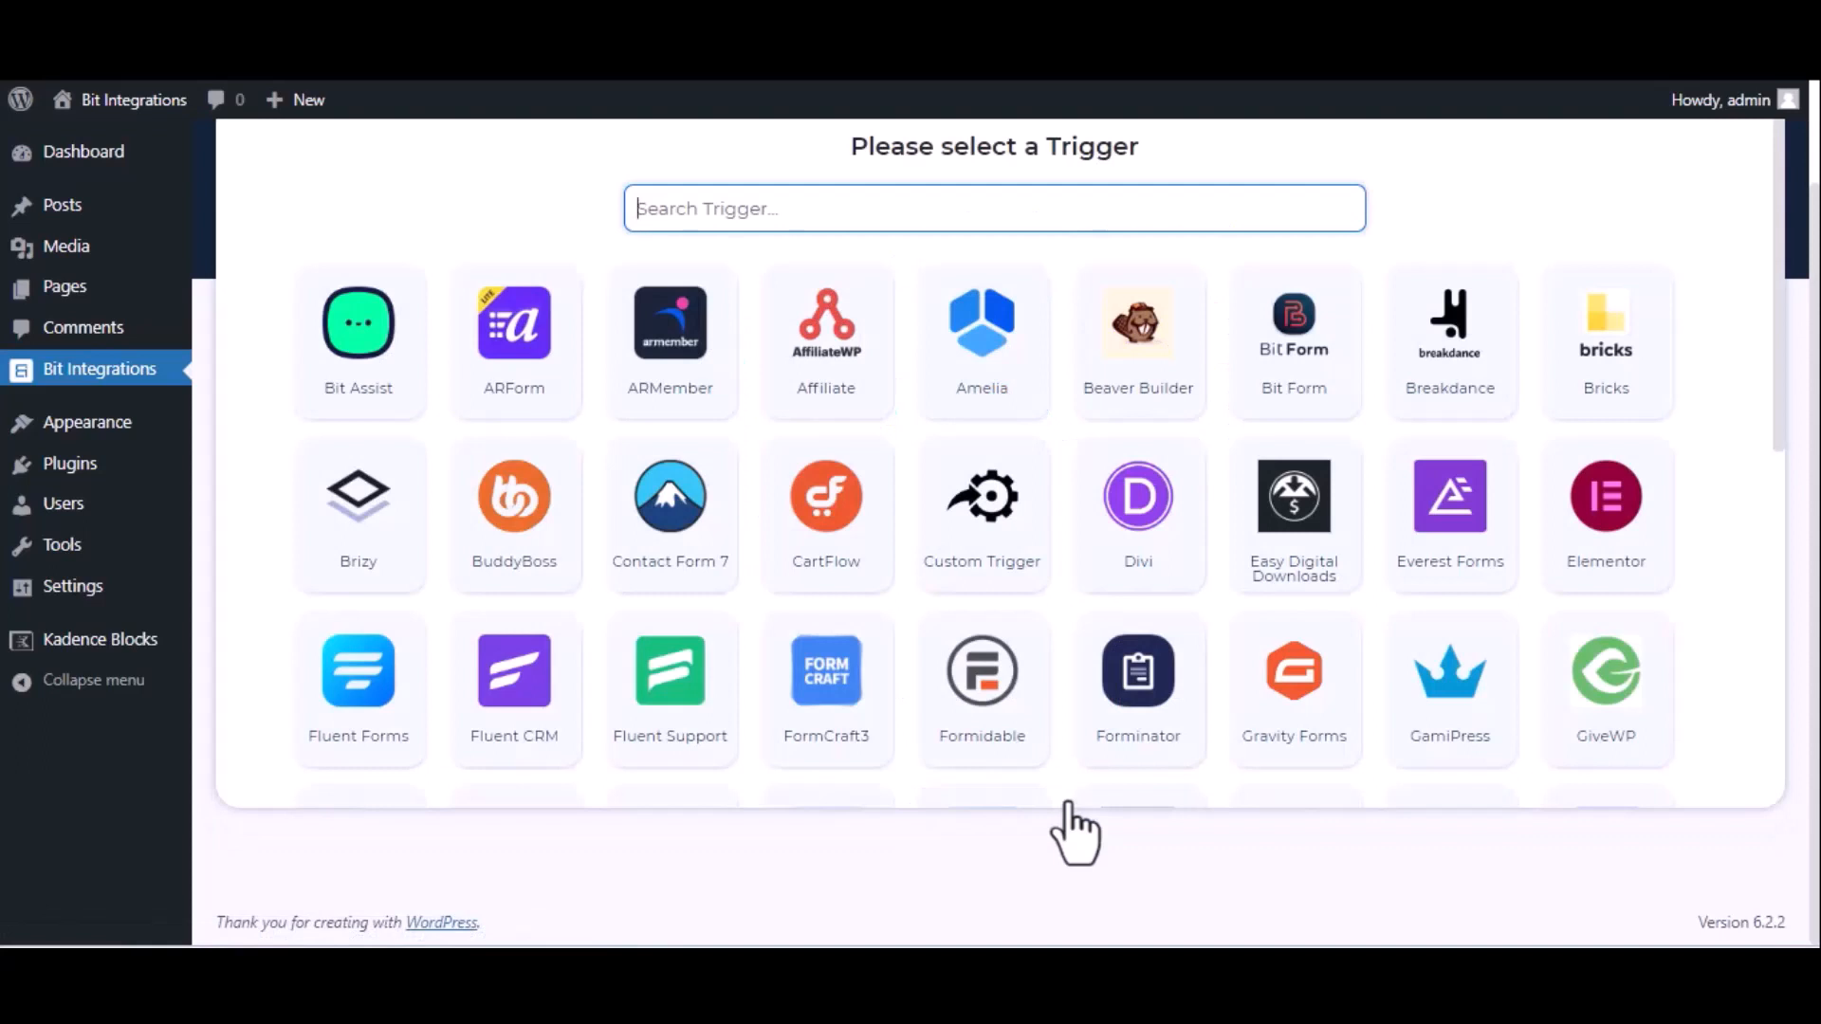
Set Kadence Blocks Form as the trigger, using the Bit Integration form.
type("ka")
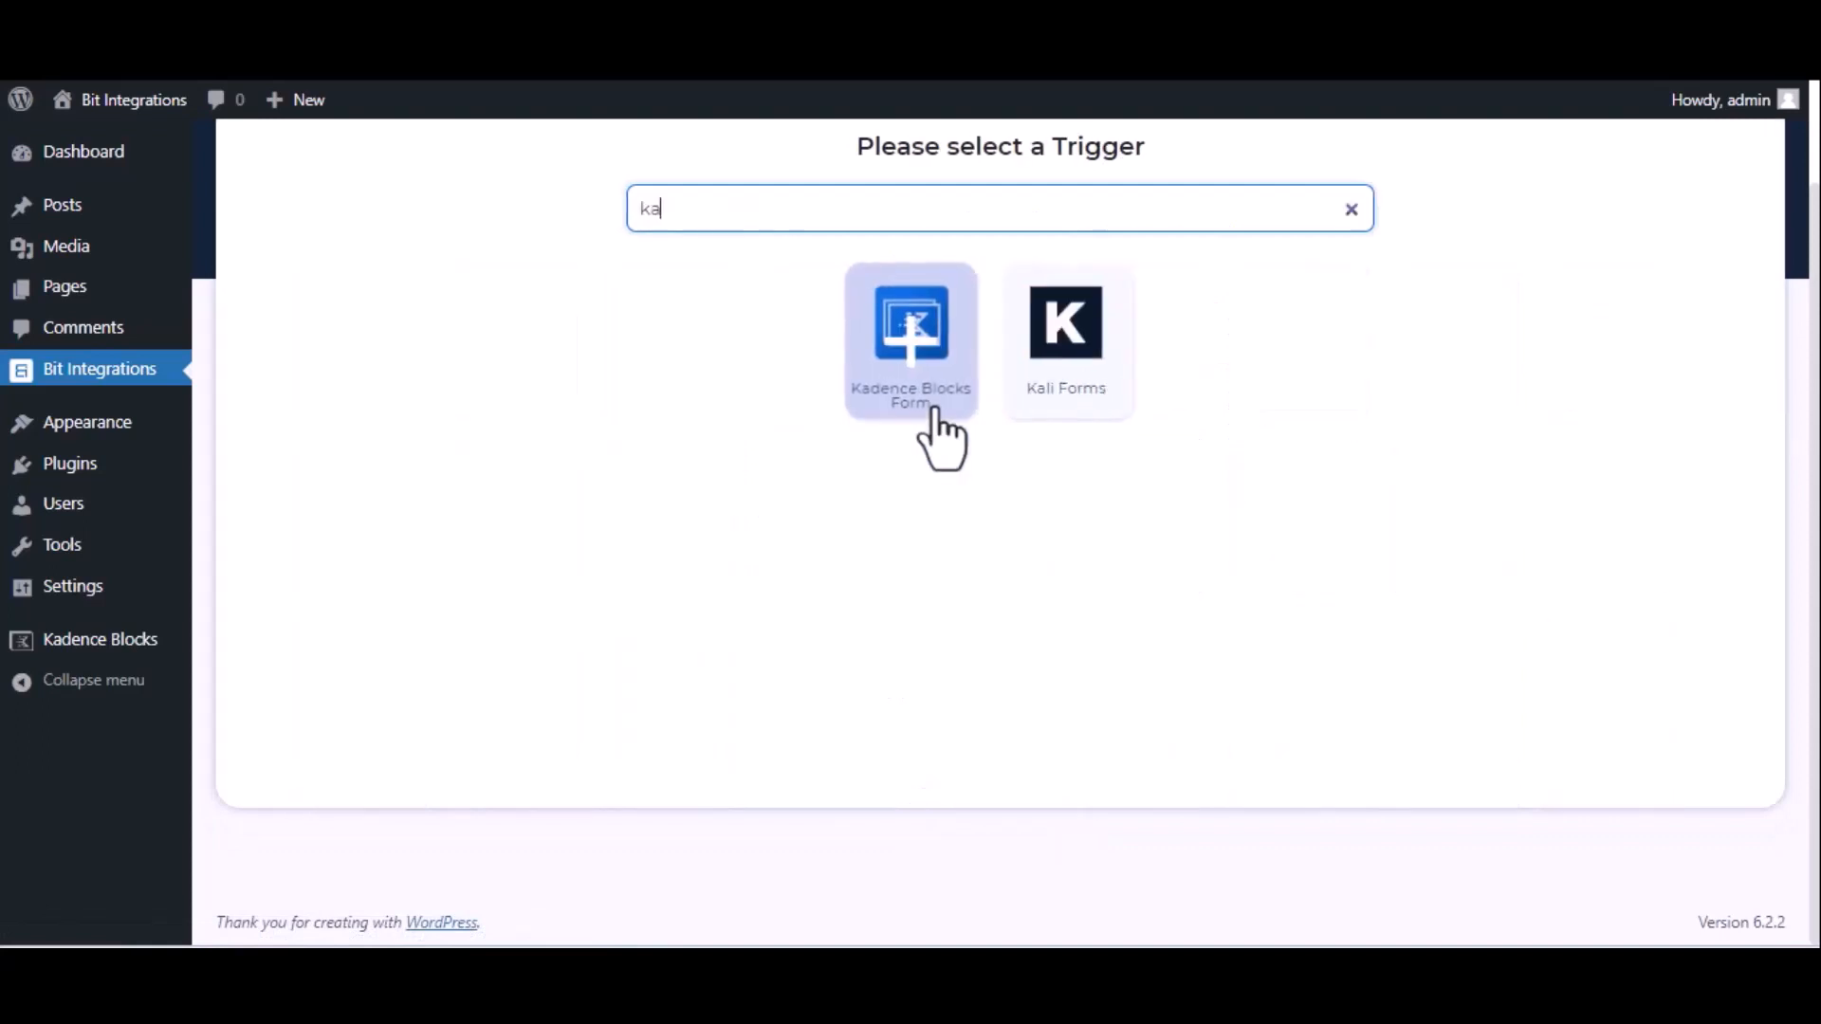
type("de")
left_click(998, 391)
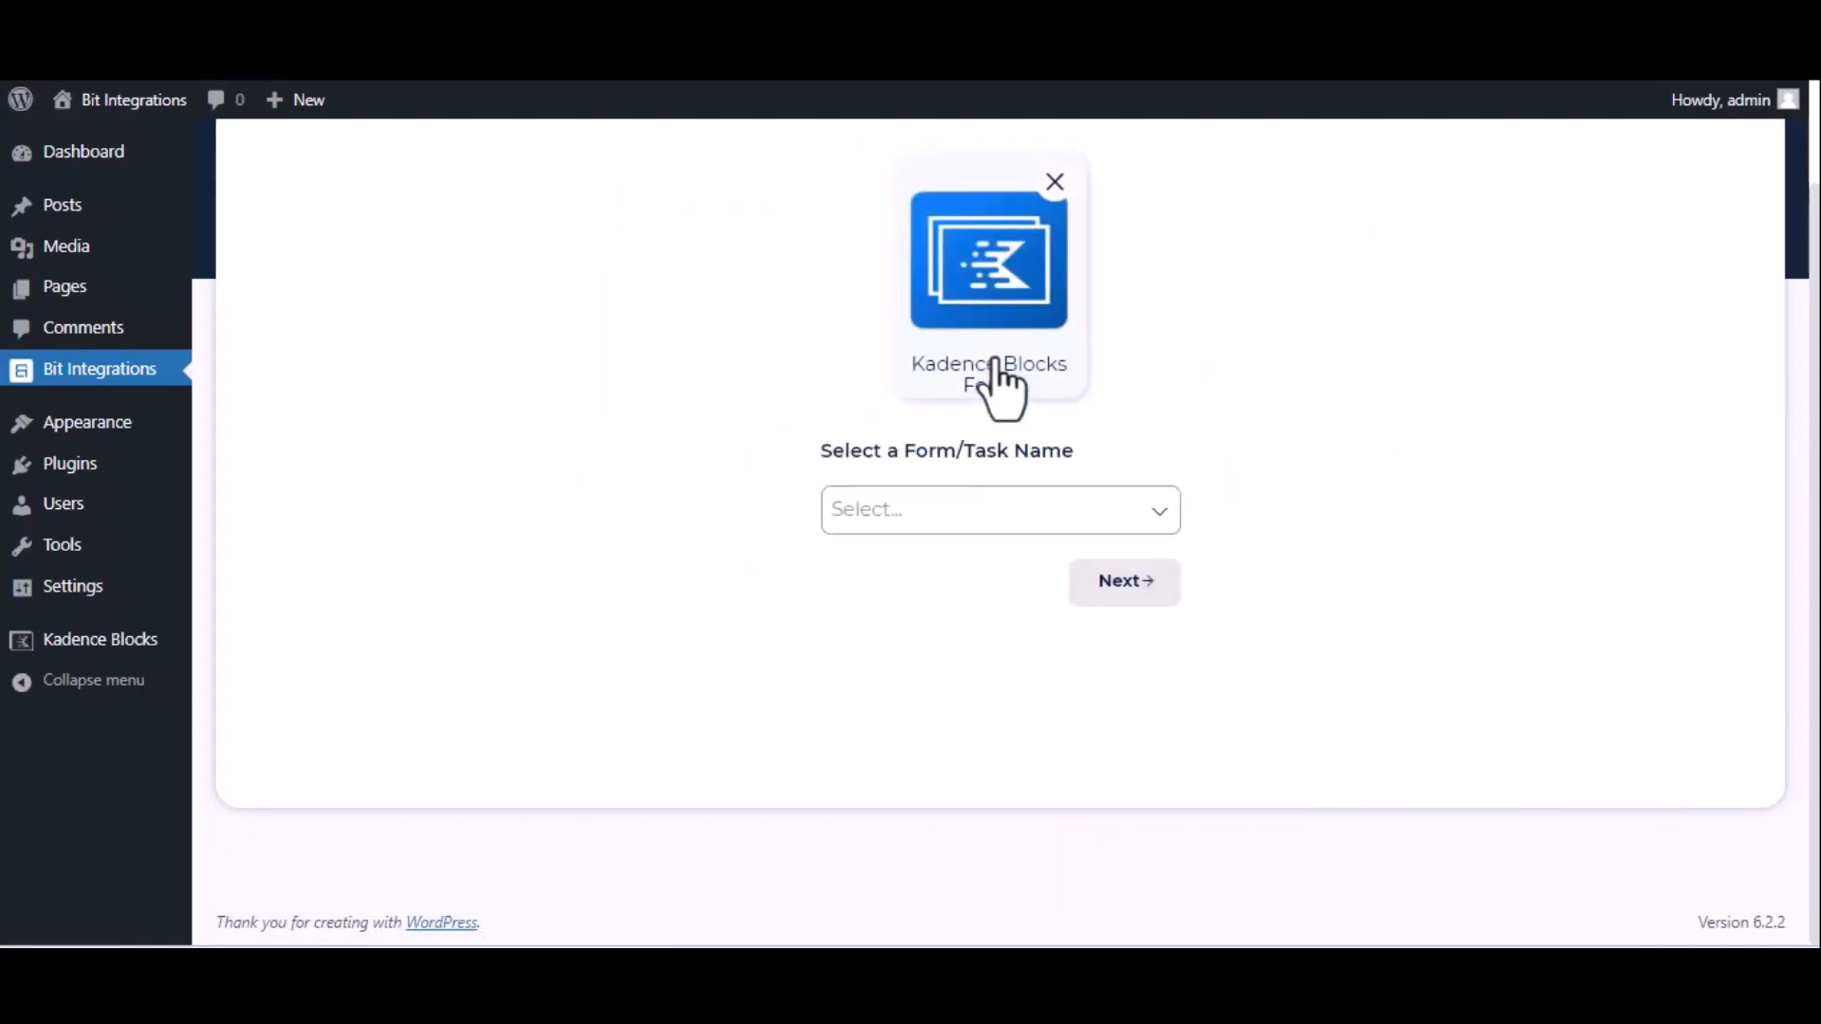
left_click(999, 513)
left_click(1002, 561)
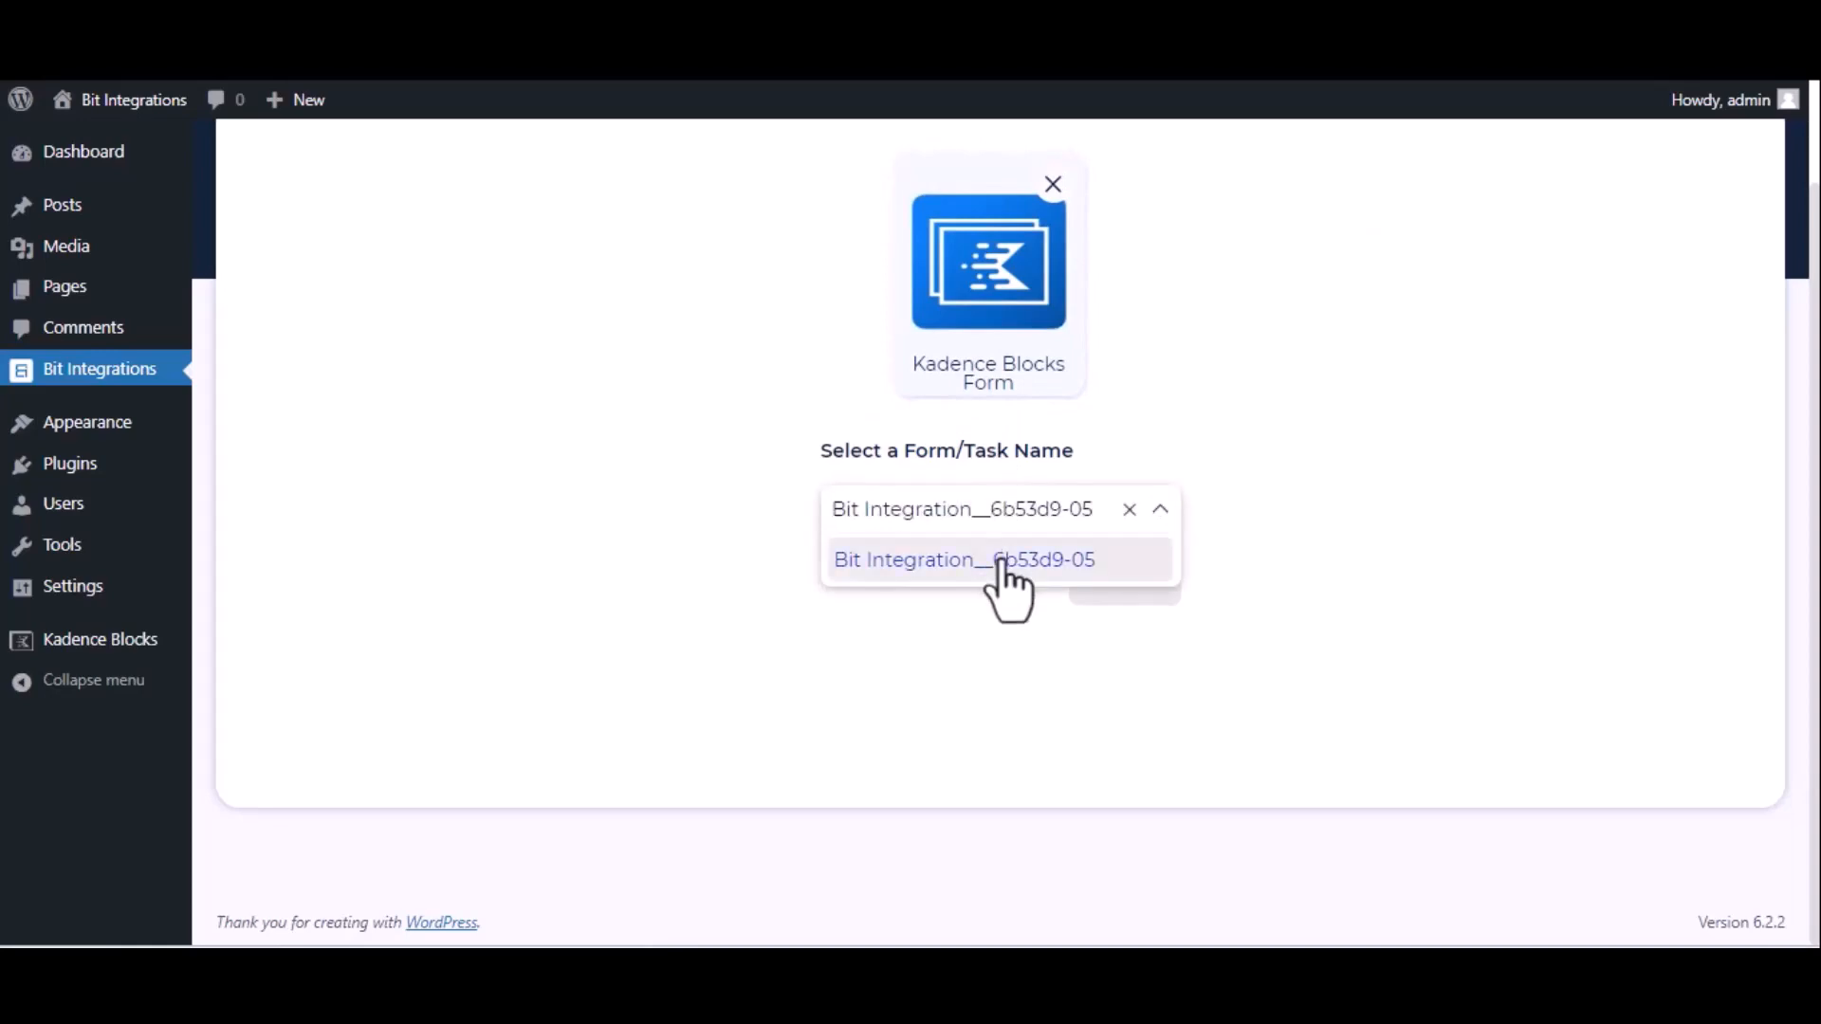
left_click(1125, 586)
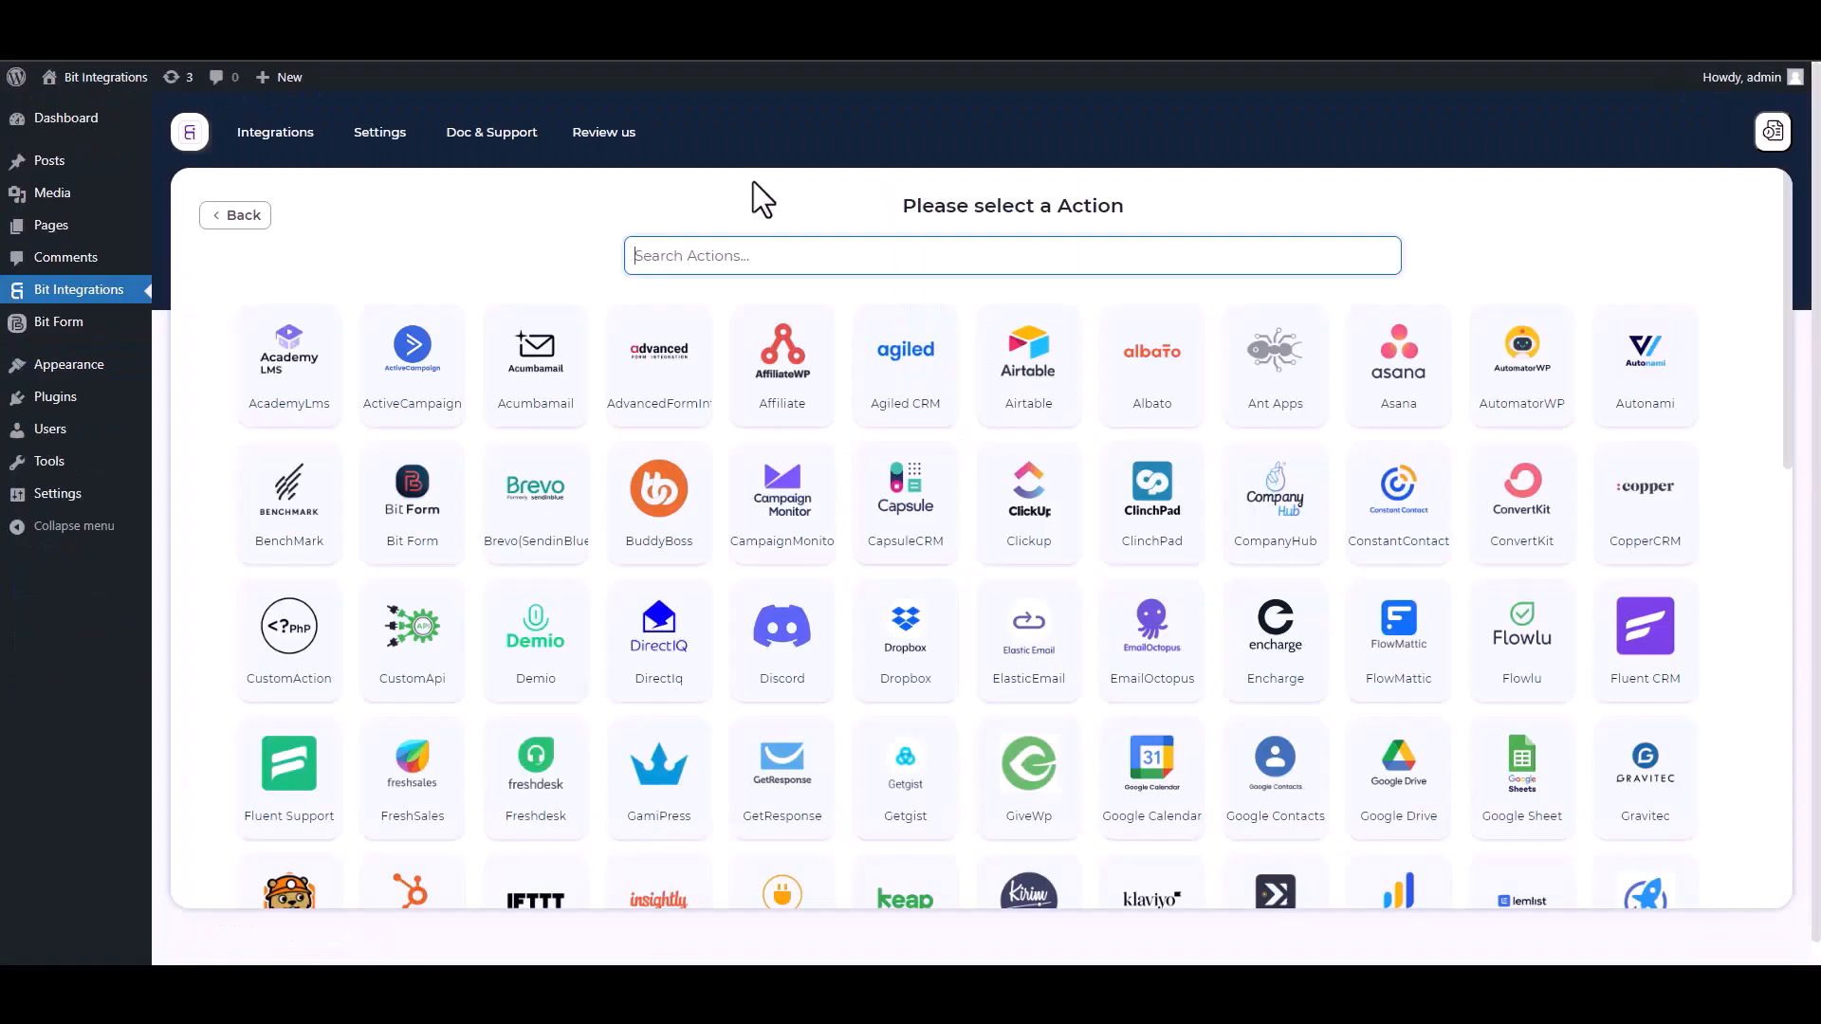
Search actions for 'SY' and pick SyncSpider as the action app.
type("SY")
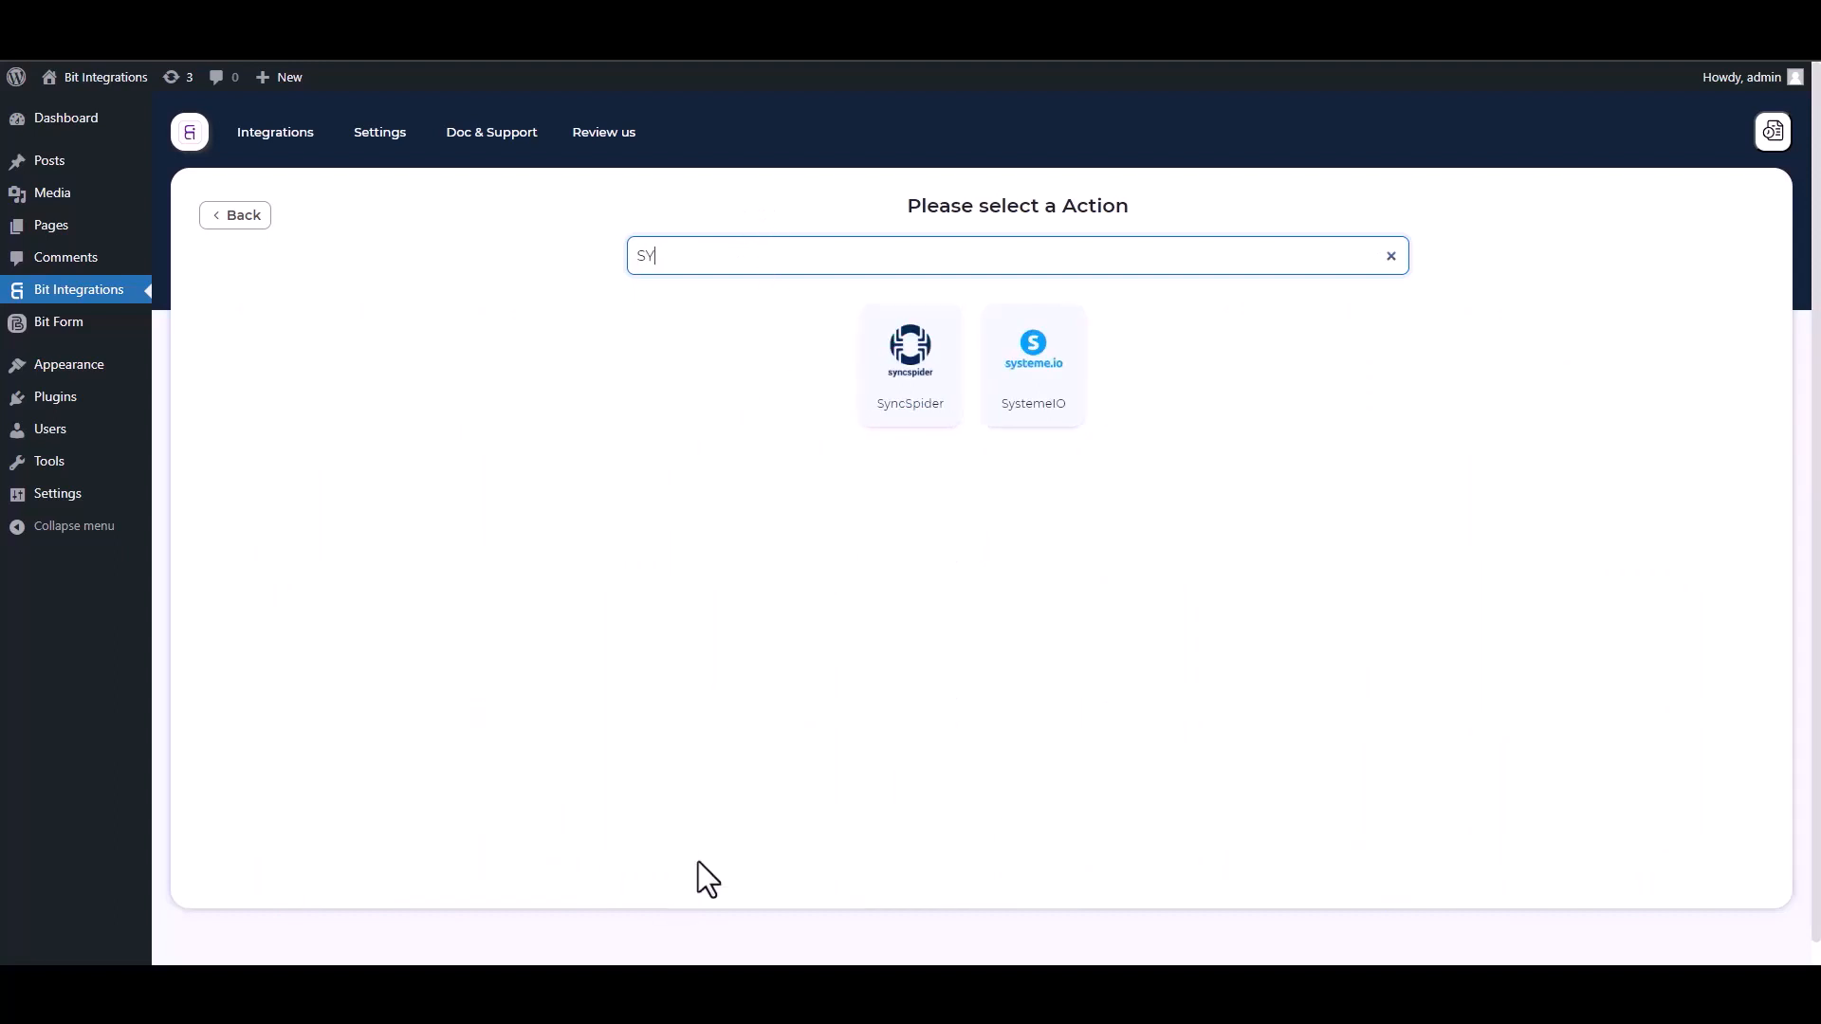
left_click(920, 391)
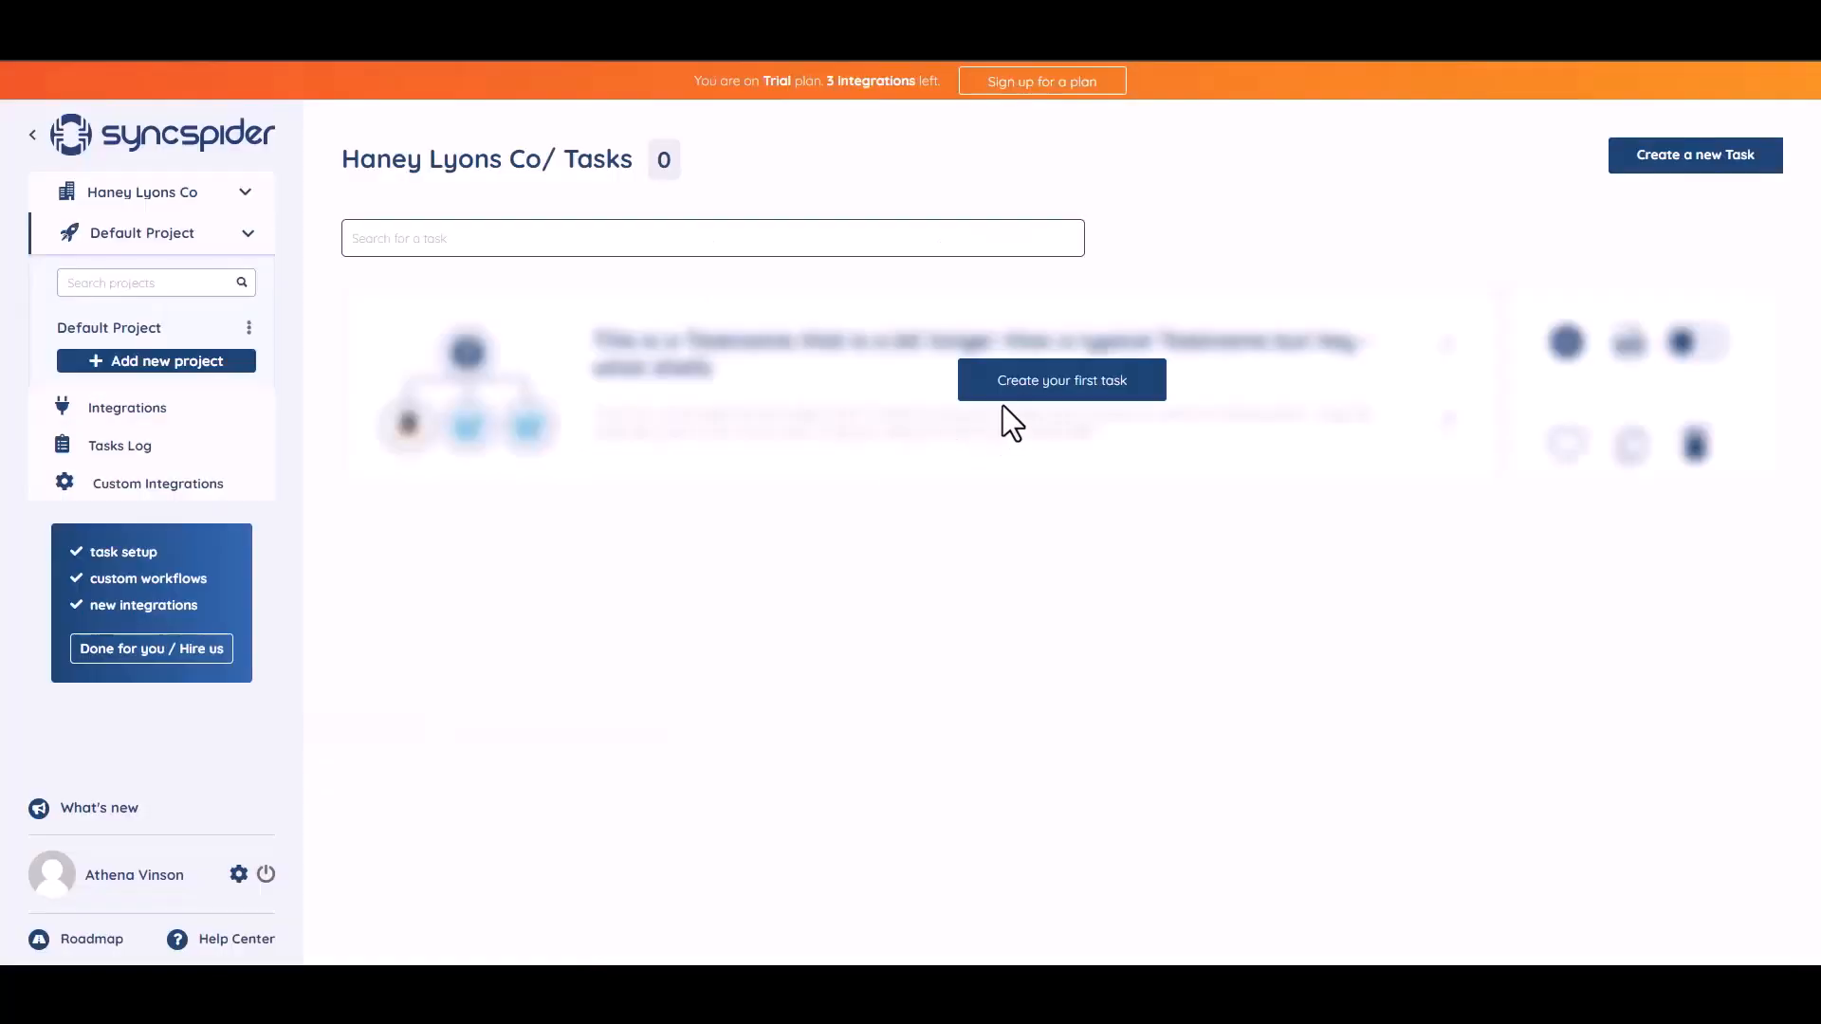
Create a new SyncSpider task pairing WebHooks with MailerLite, built from scratch.
left_click(1047, 387)
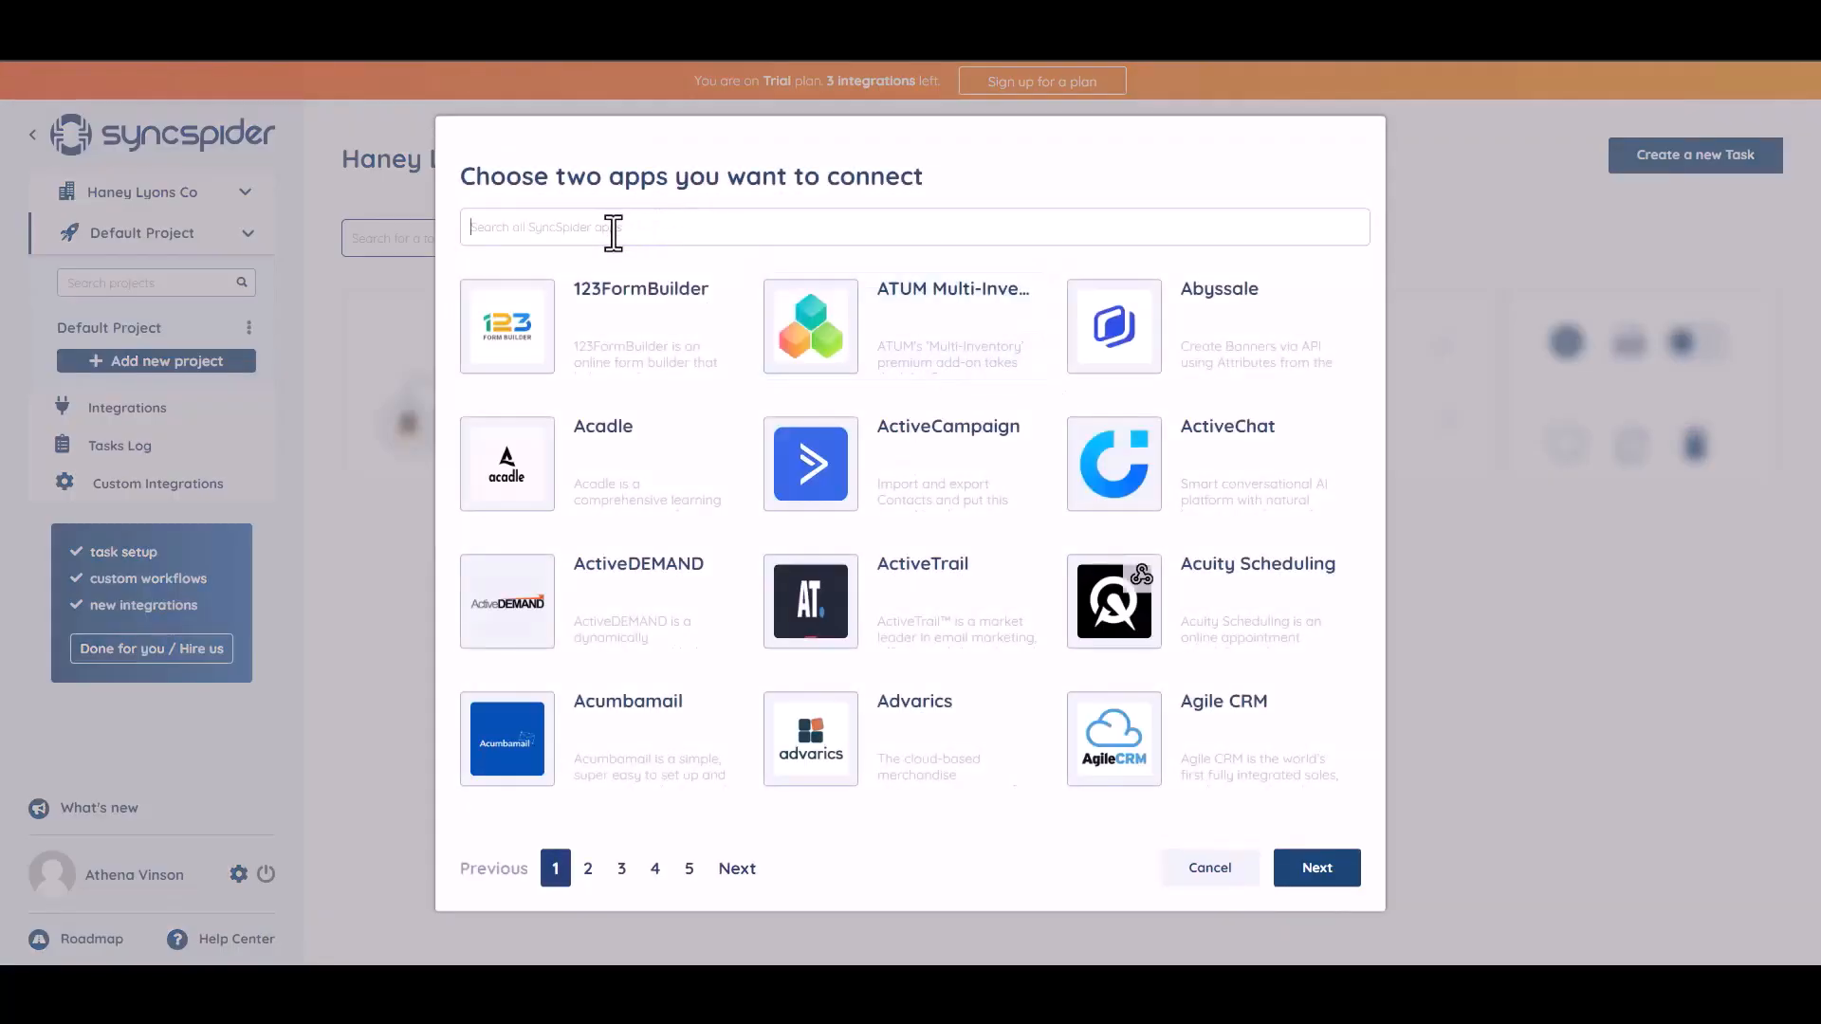
type("WEB")
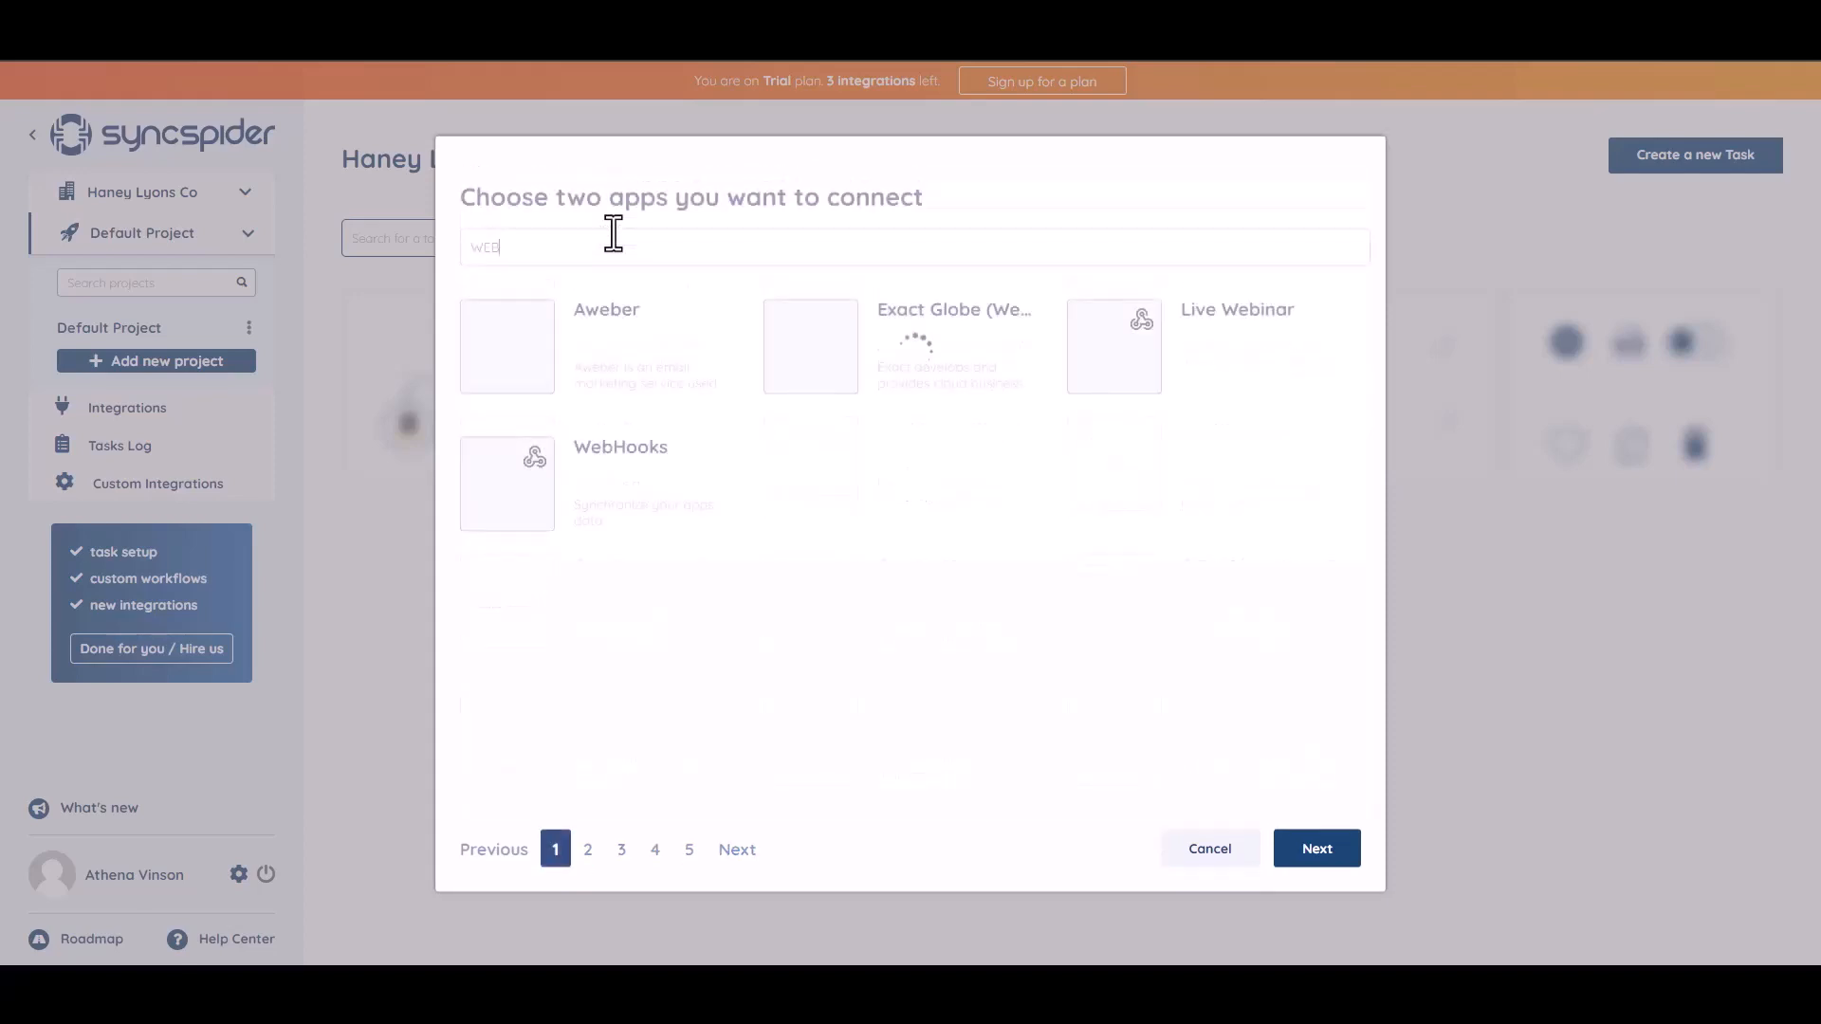
left_click(621, 486)
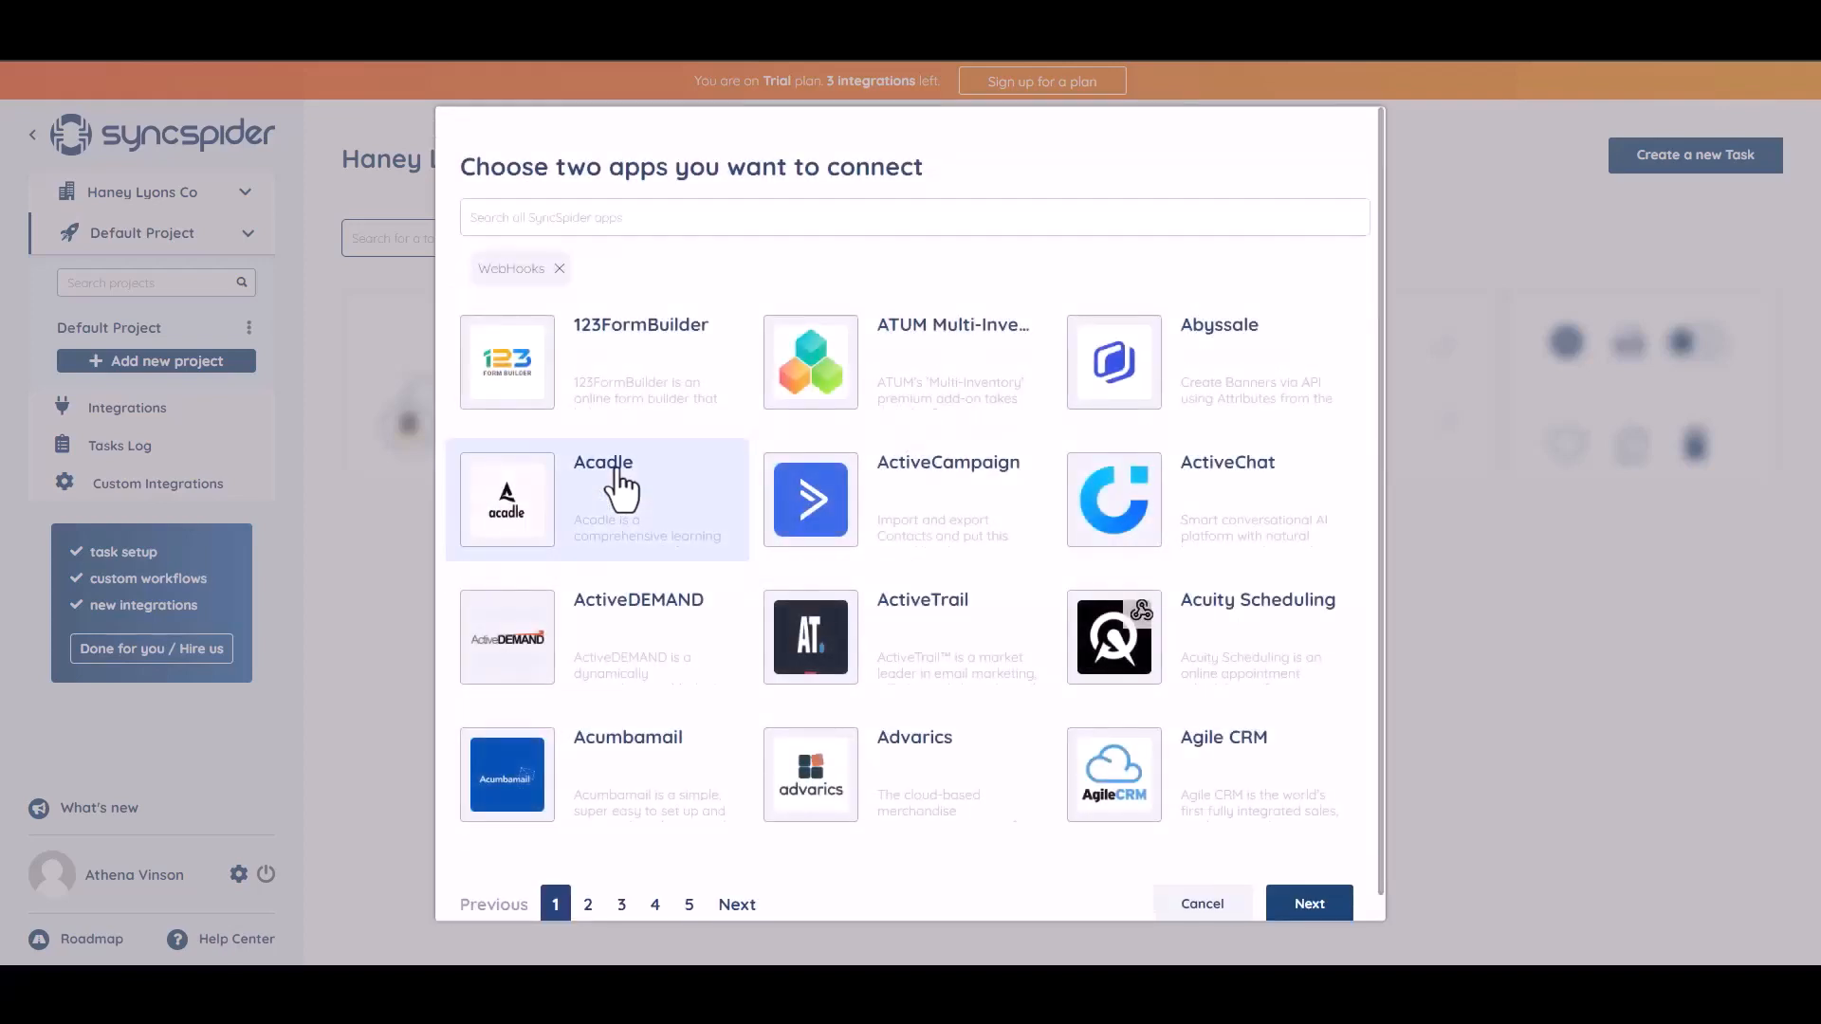
left_click(658, 217)
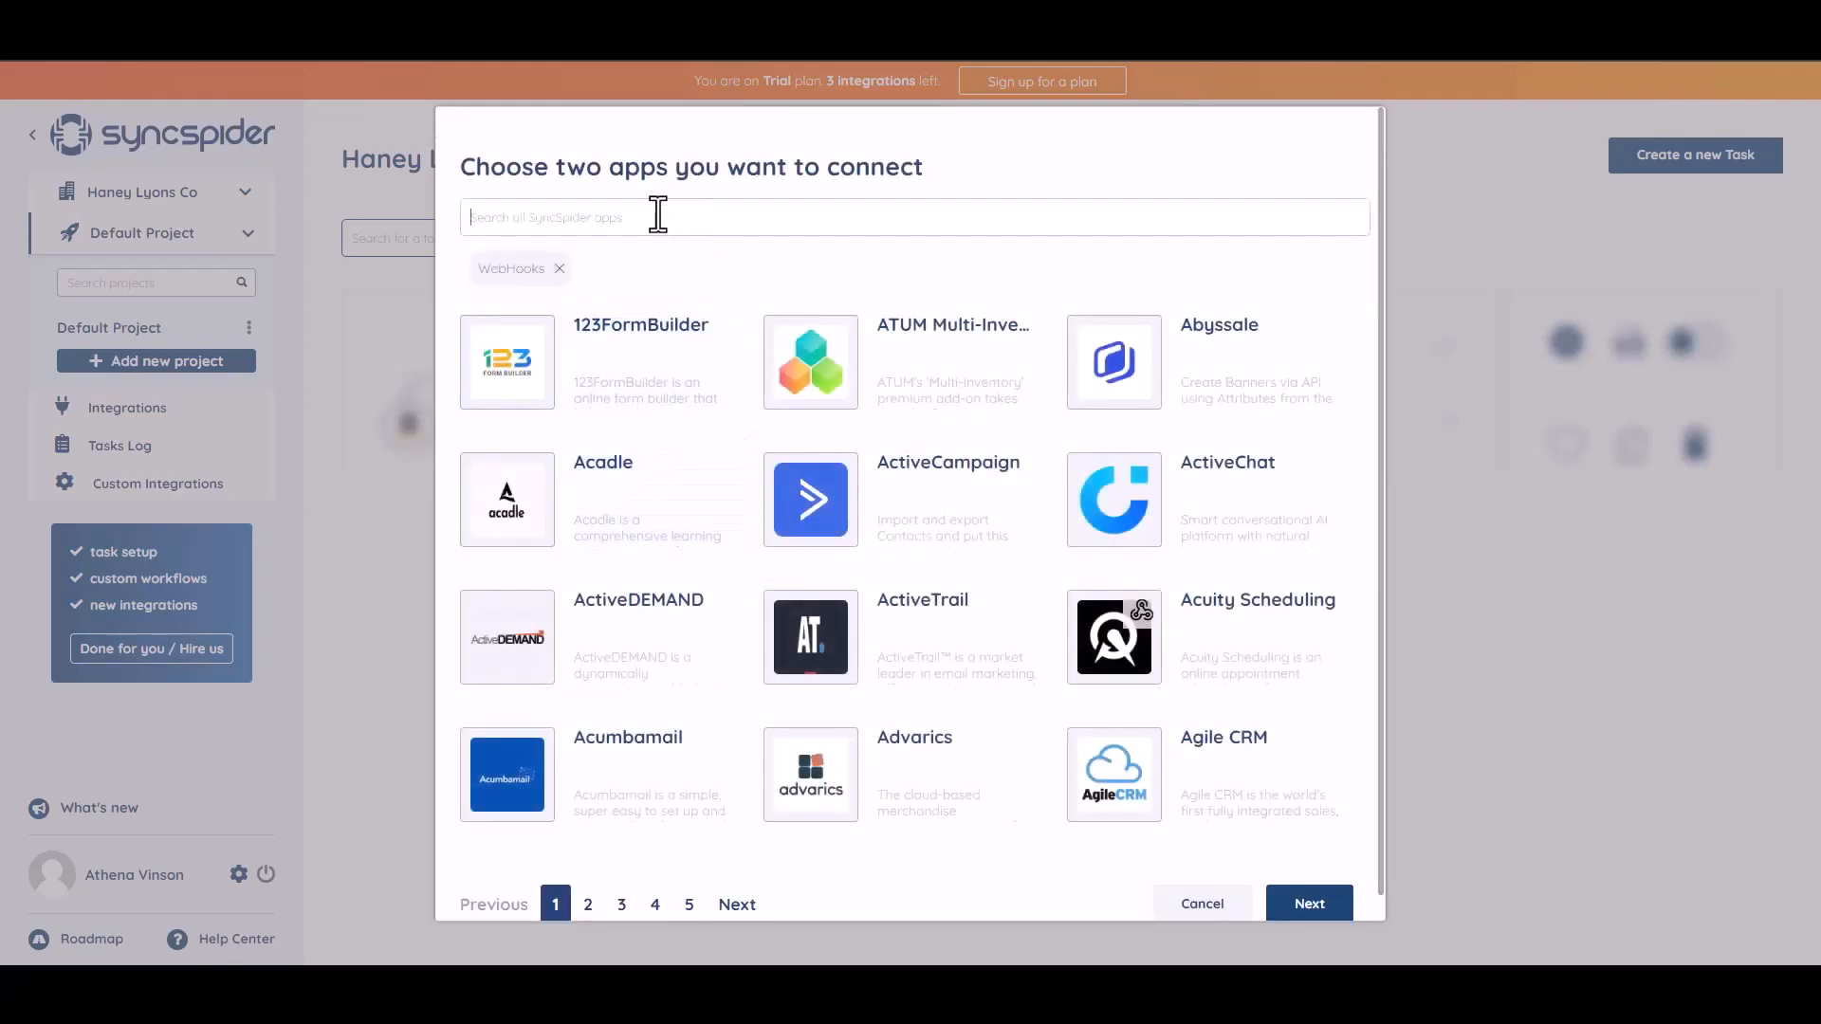
type("a")
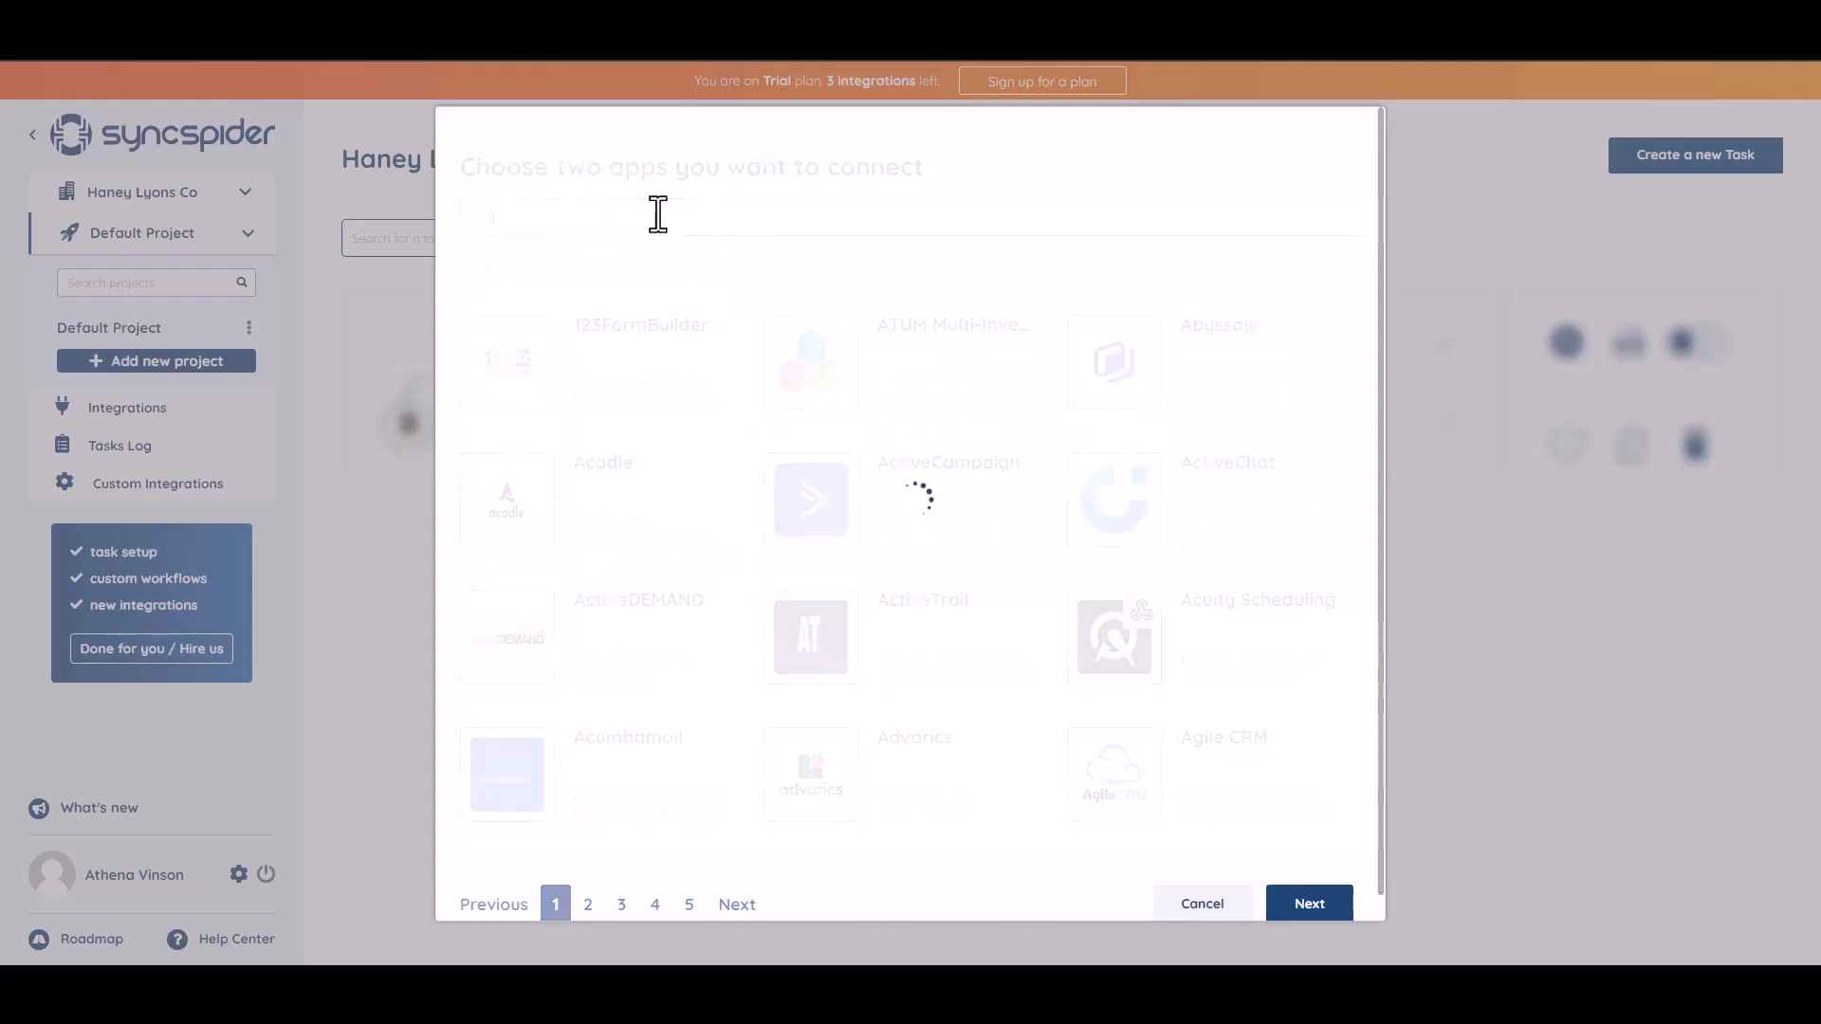
left_click(871, 379)
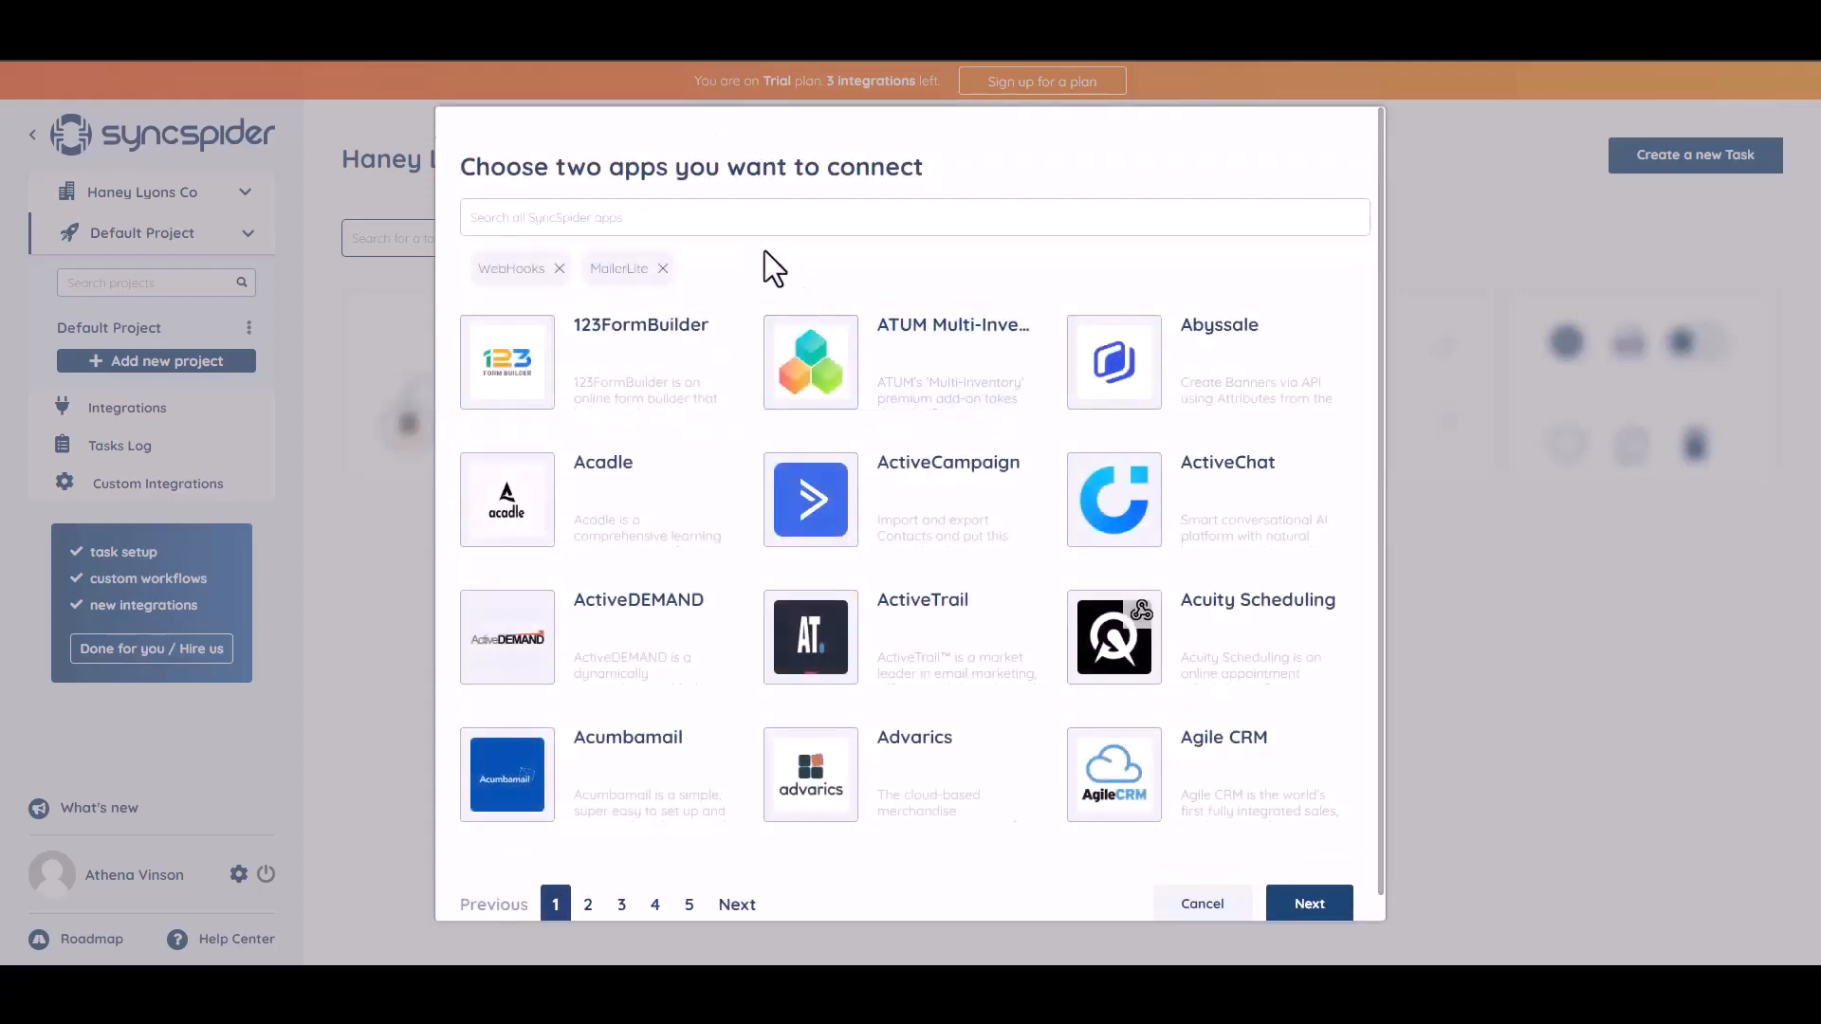
left_click(1296, 904)
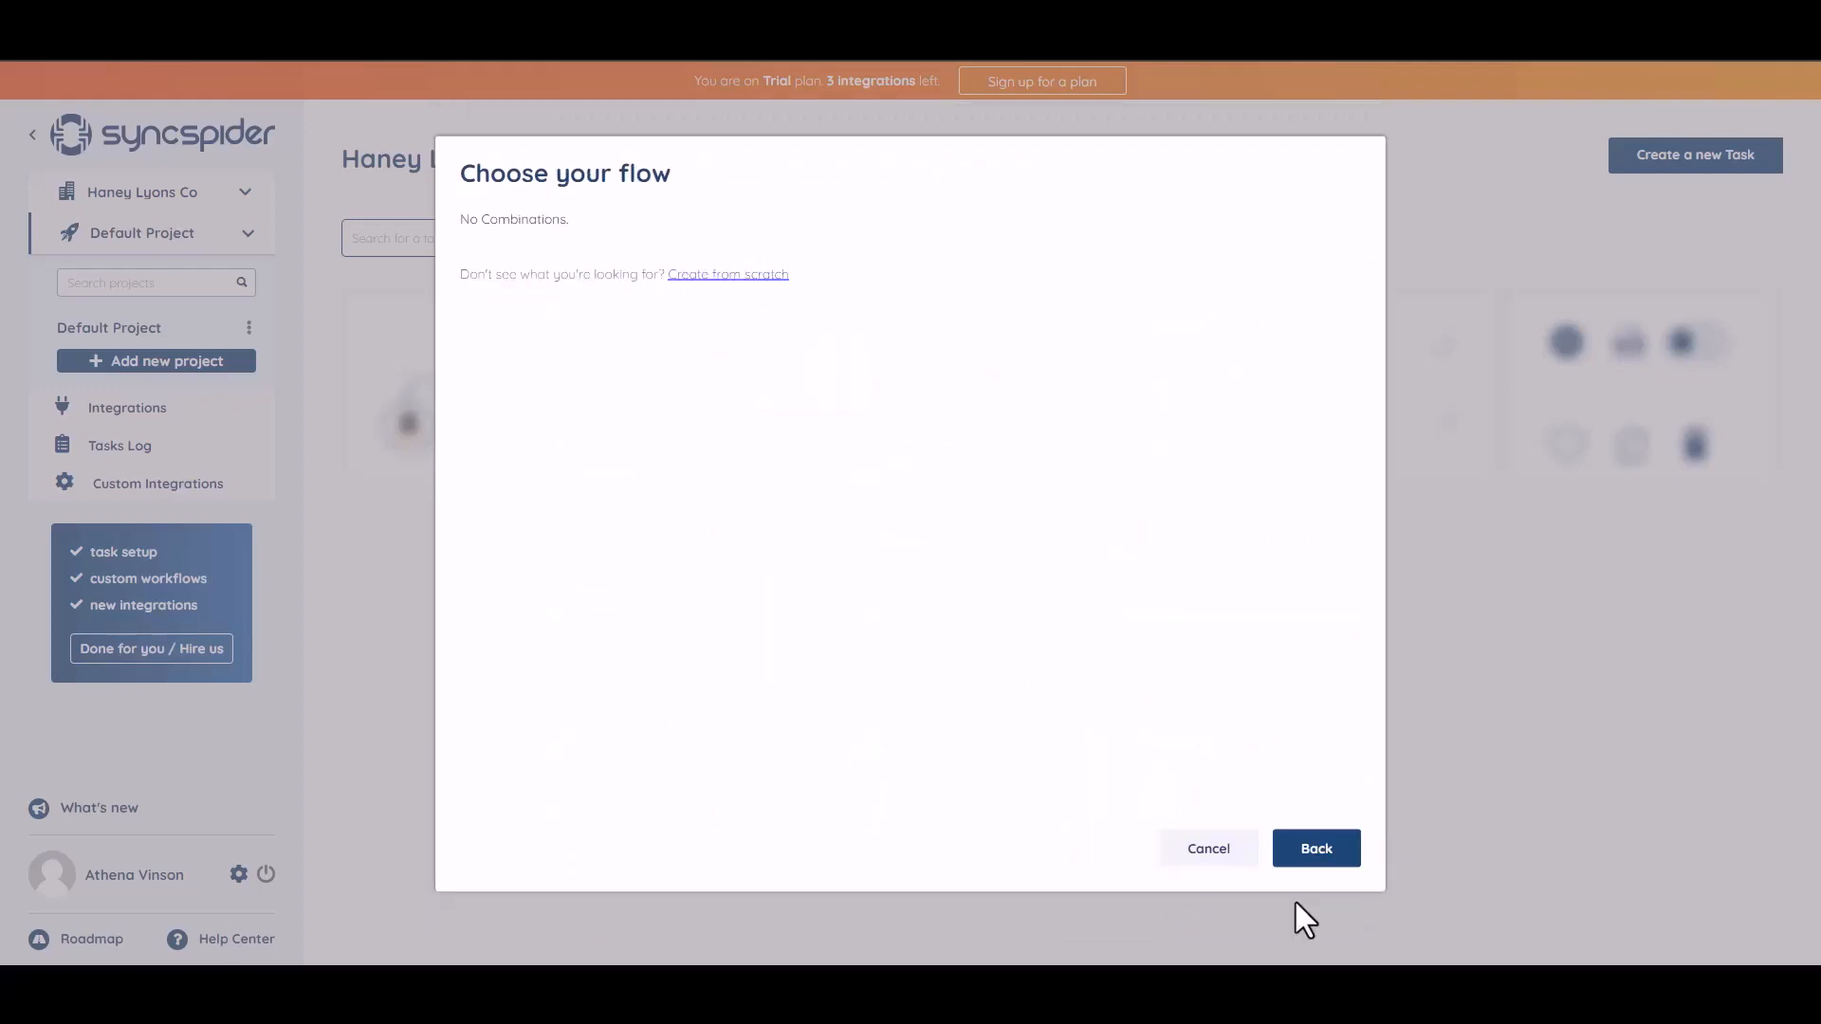
left_click(714, 276)
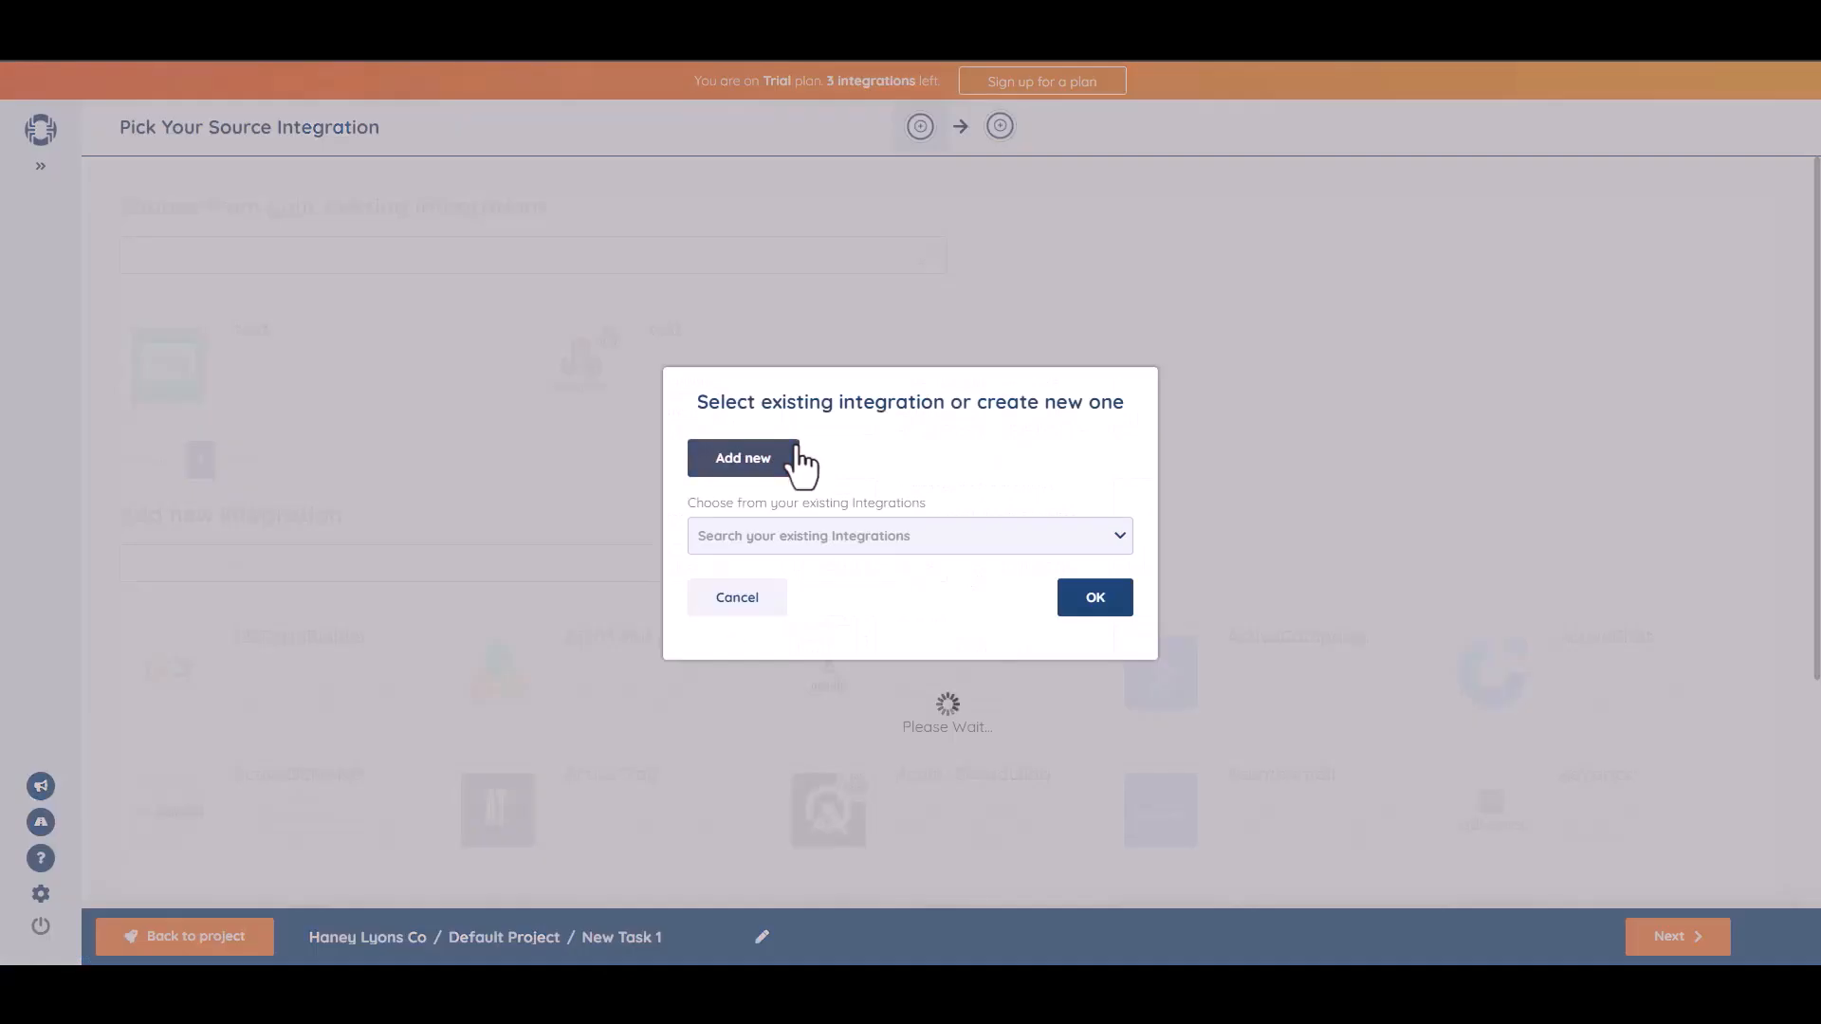
Add a WebHooks source integration named 'Bit Integrations' and copy its webhook URL.
left_click(788, 455)
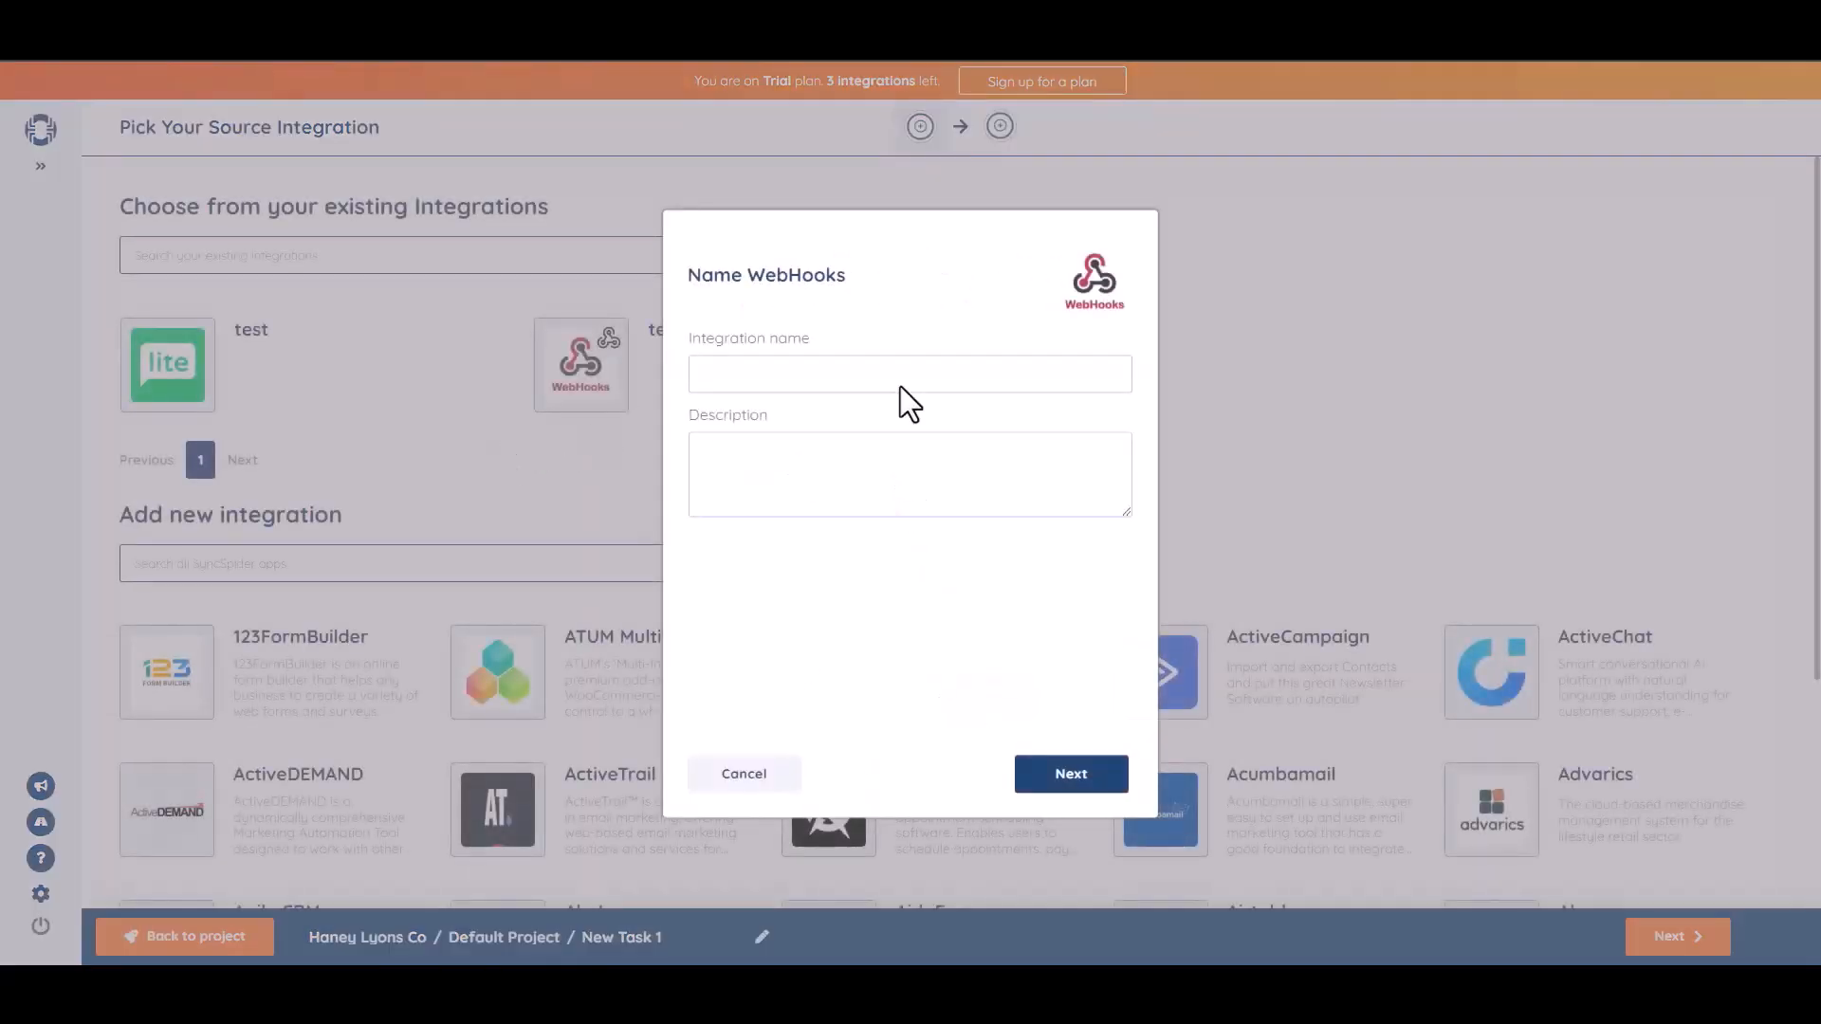
left_click(903, 387)
type("Bit Integrations")
left_click(1078, 773)
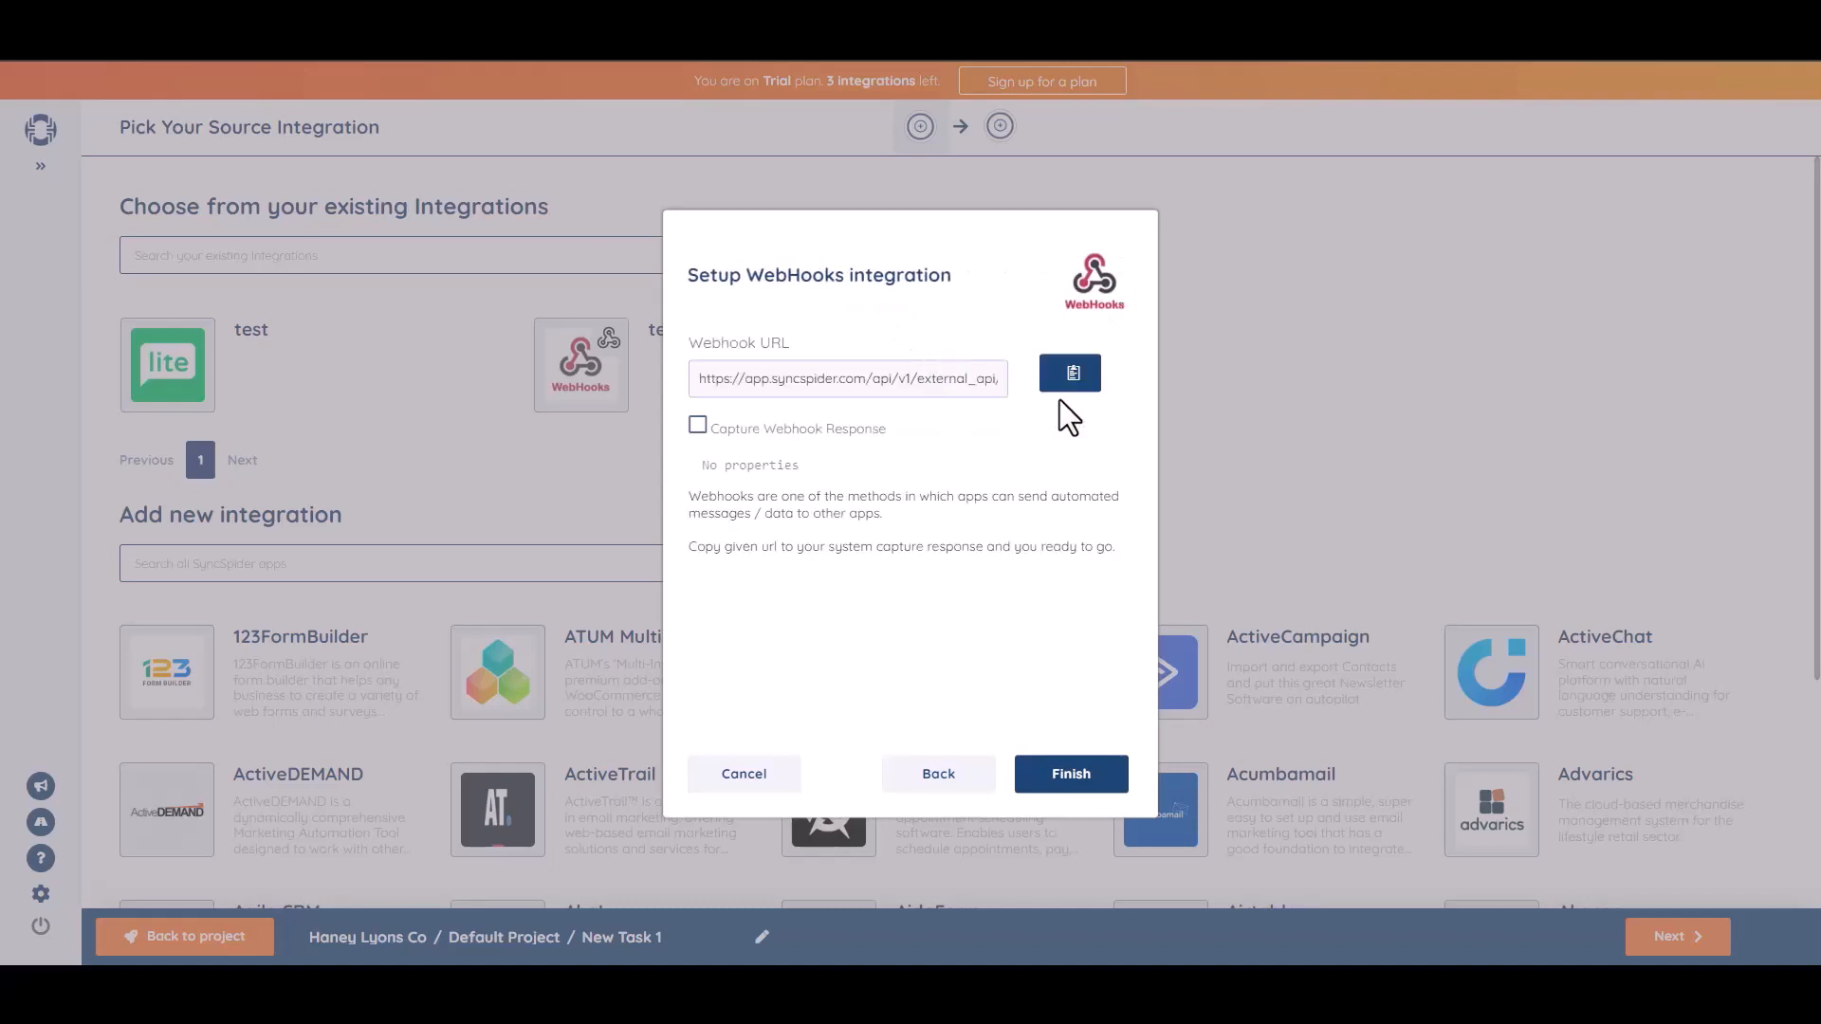
left_click(1072, 375)
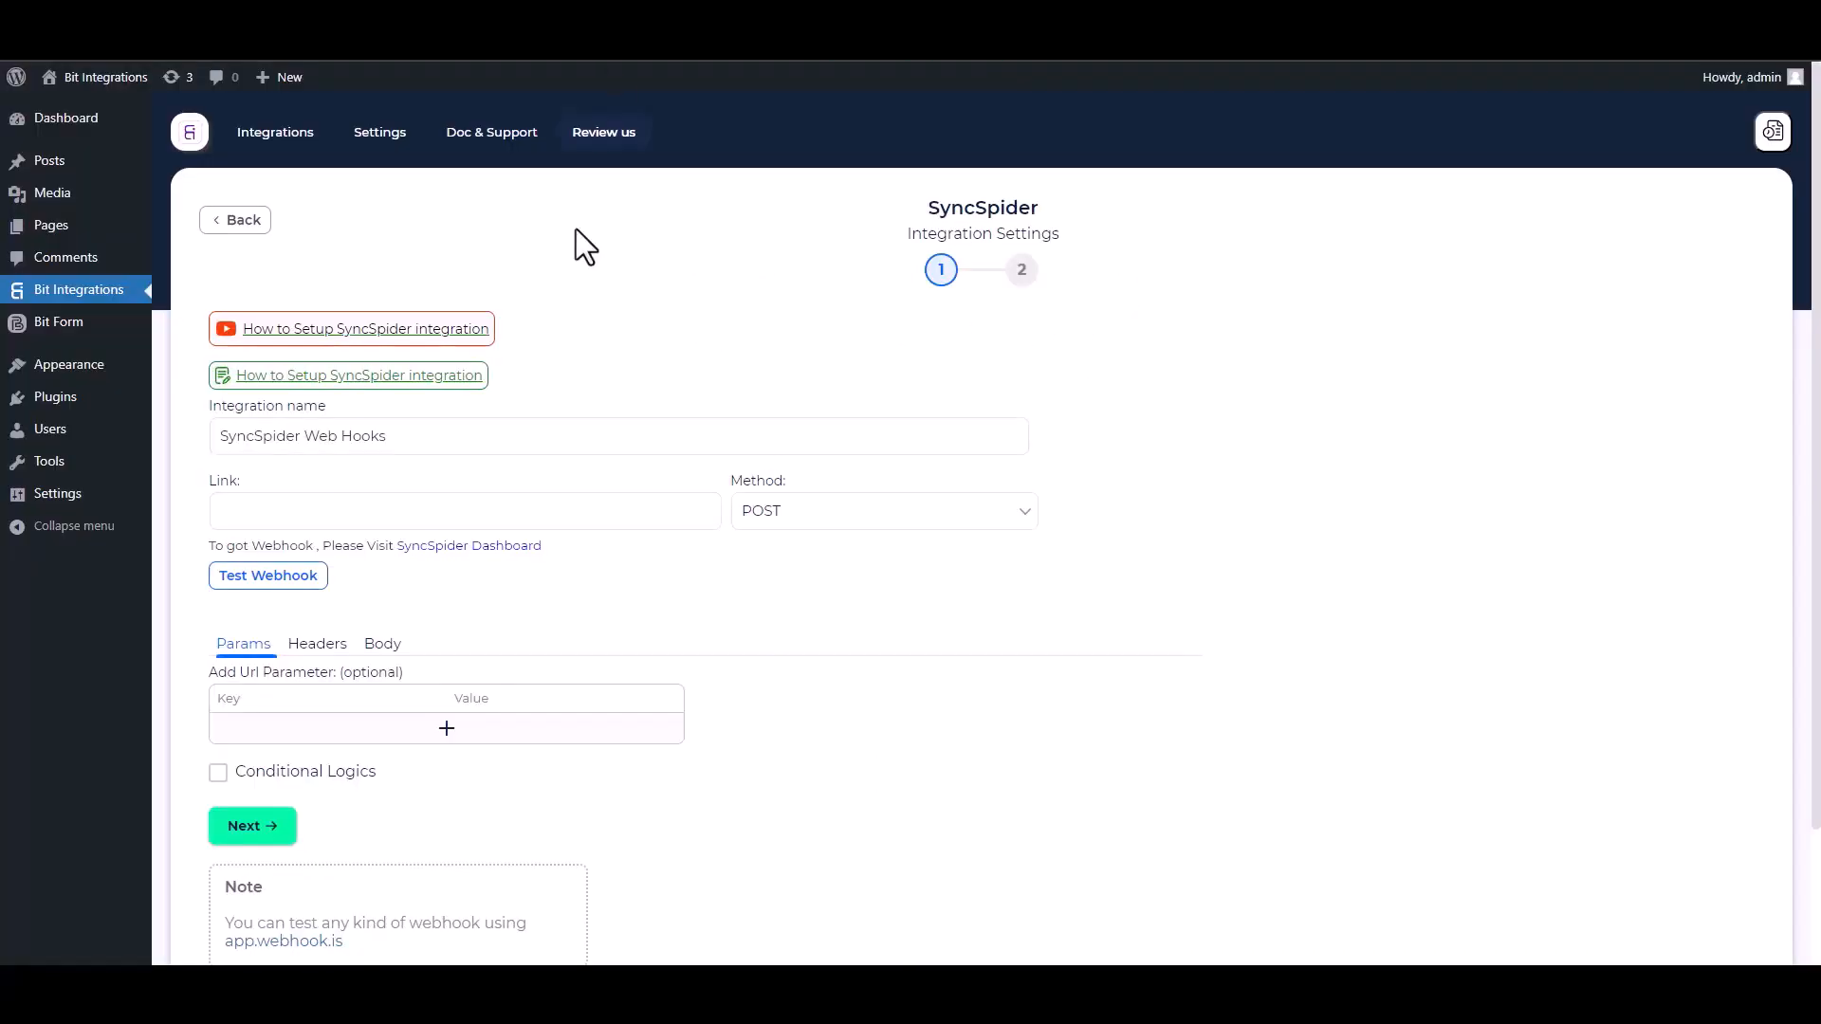
Paste the webhook URL into Link and send all form data as application/json.
left_click(333, 508)
key("ctrl+v")
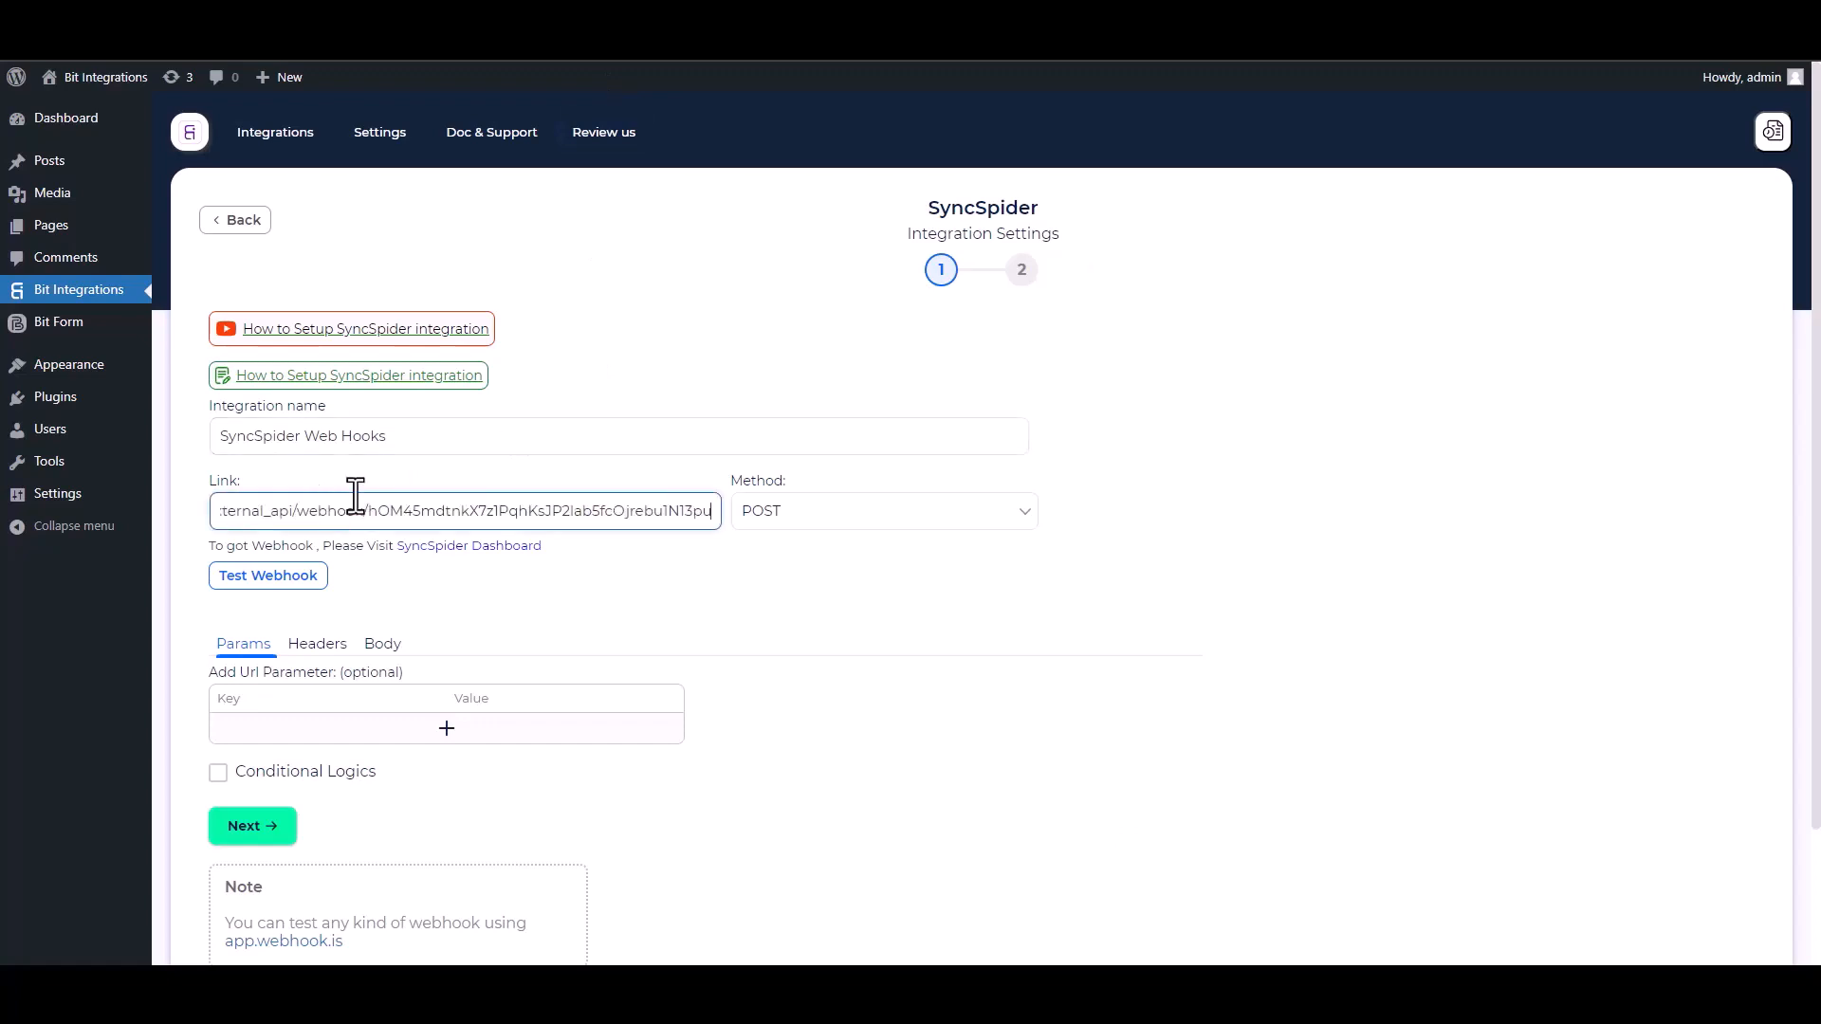
left_click(384, 661)
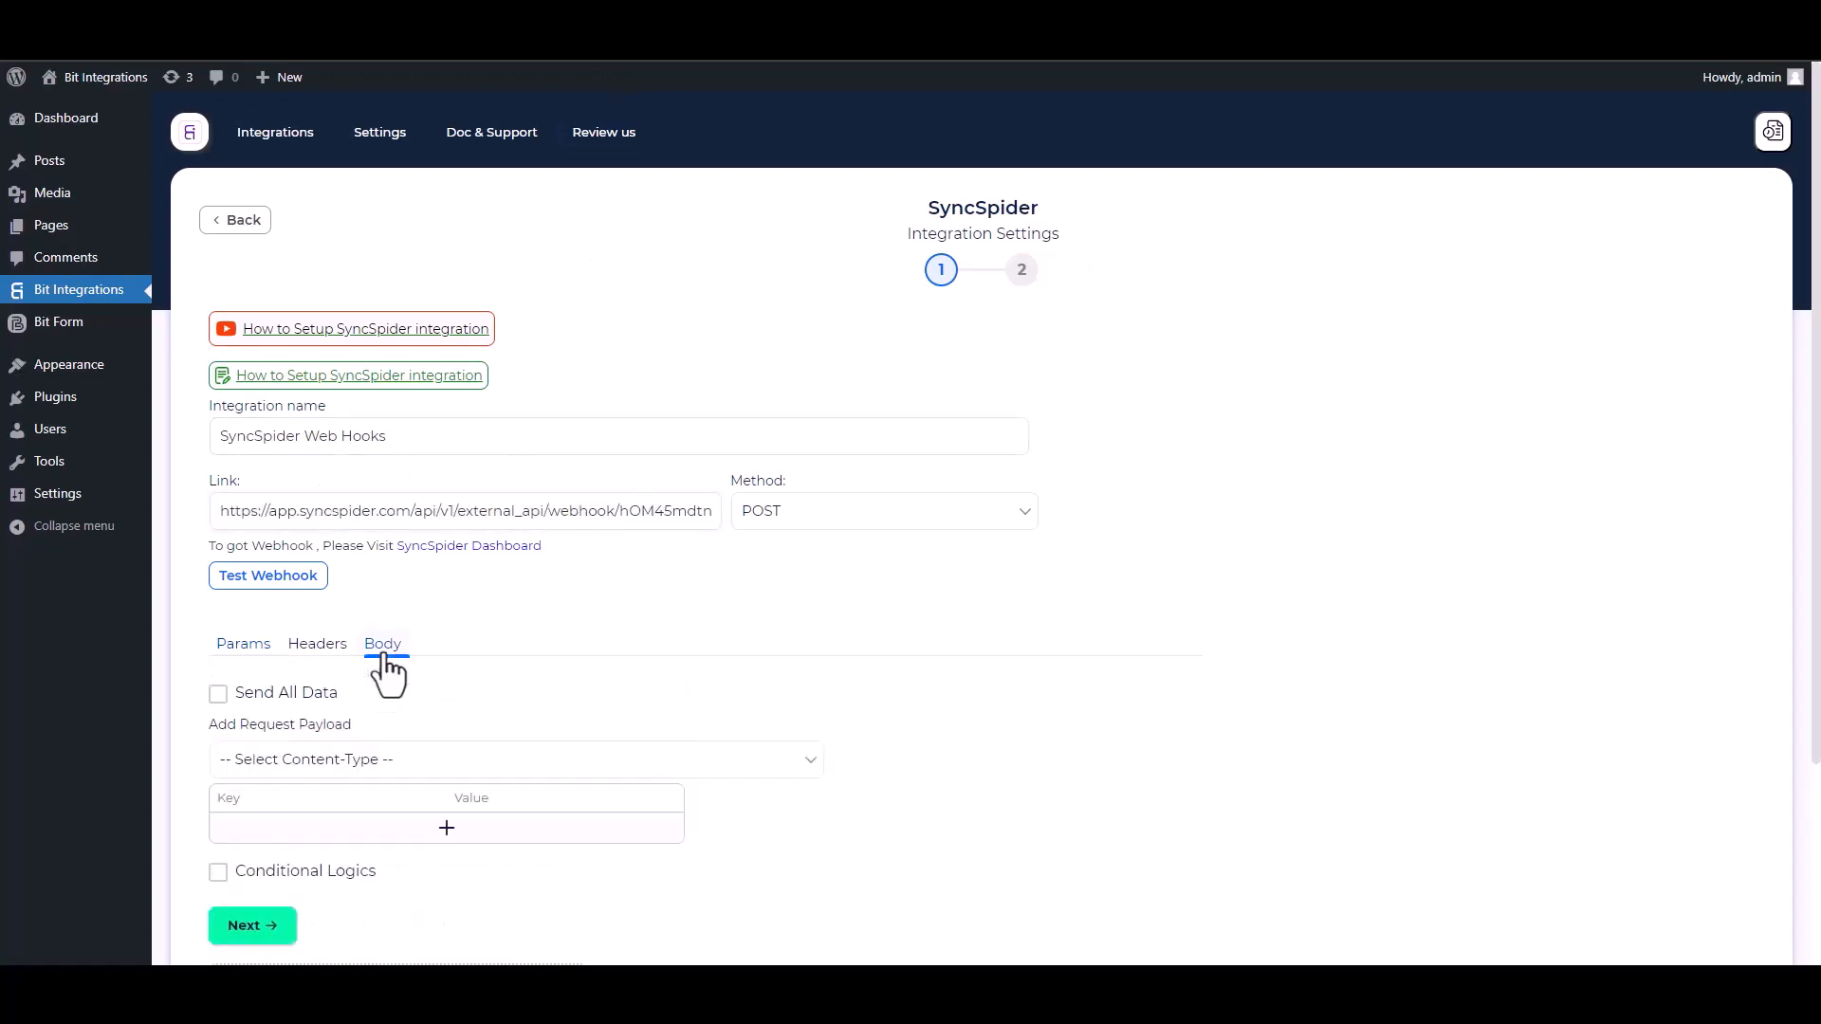
left_click(220, 693)
left_click(339, 764)
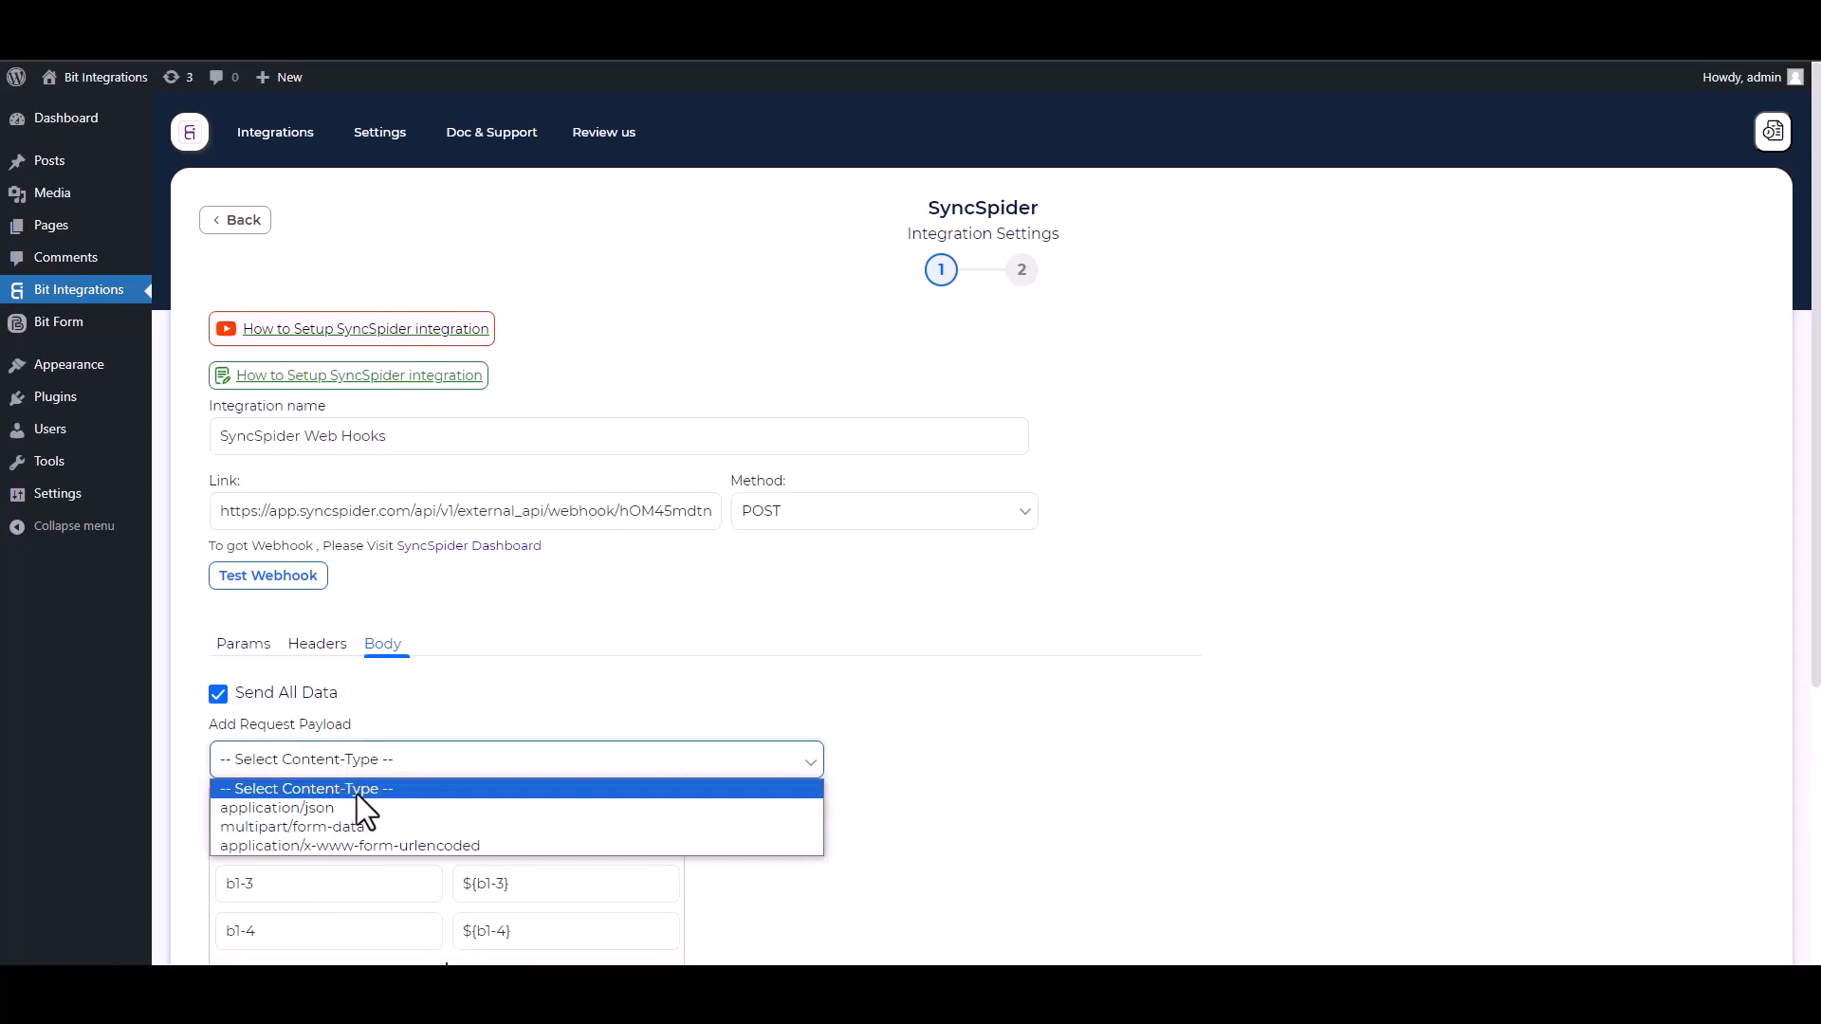
left_click(339, 803)
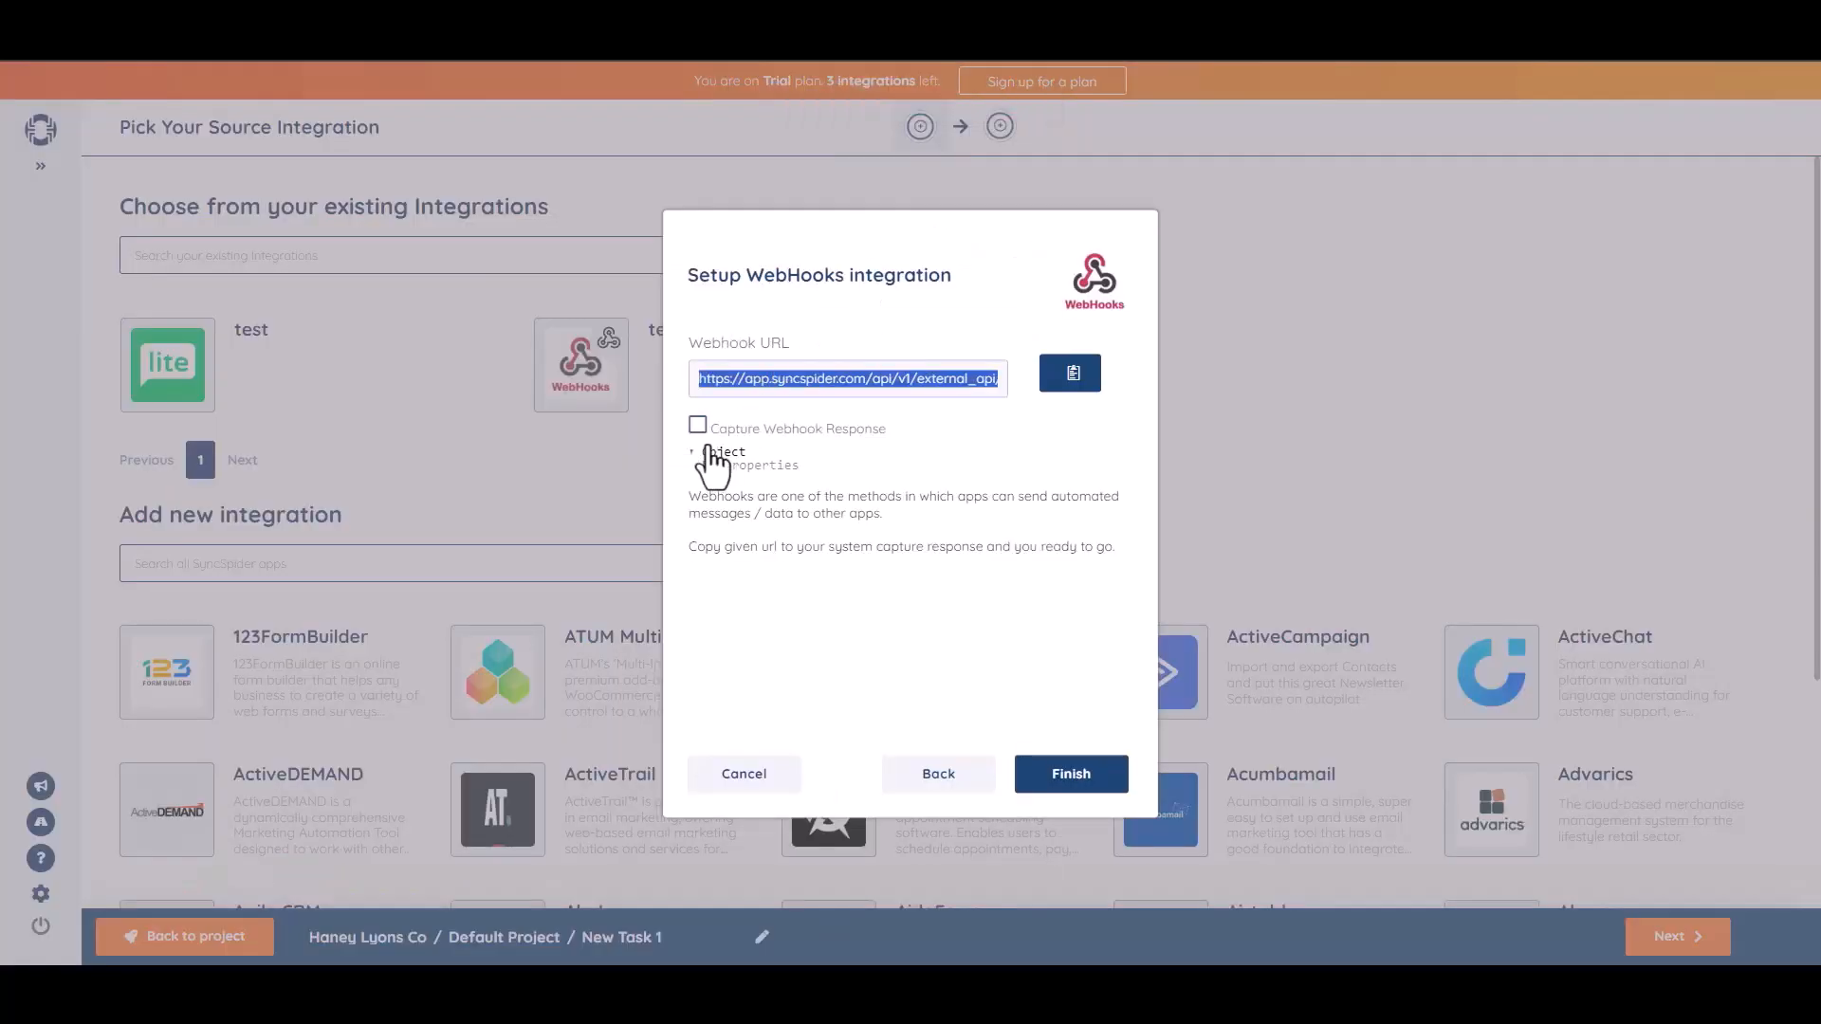
Enable Capture Webhook Response in SyncSpider and fire a test webhook from Bit Integrations.
left_click(698, 424)
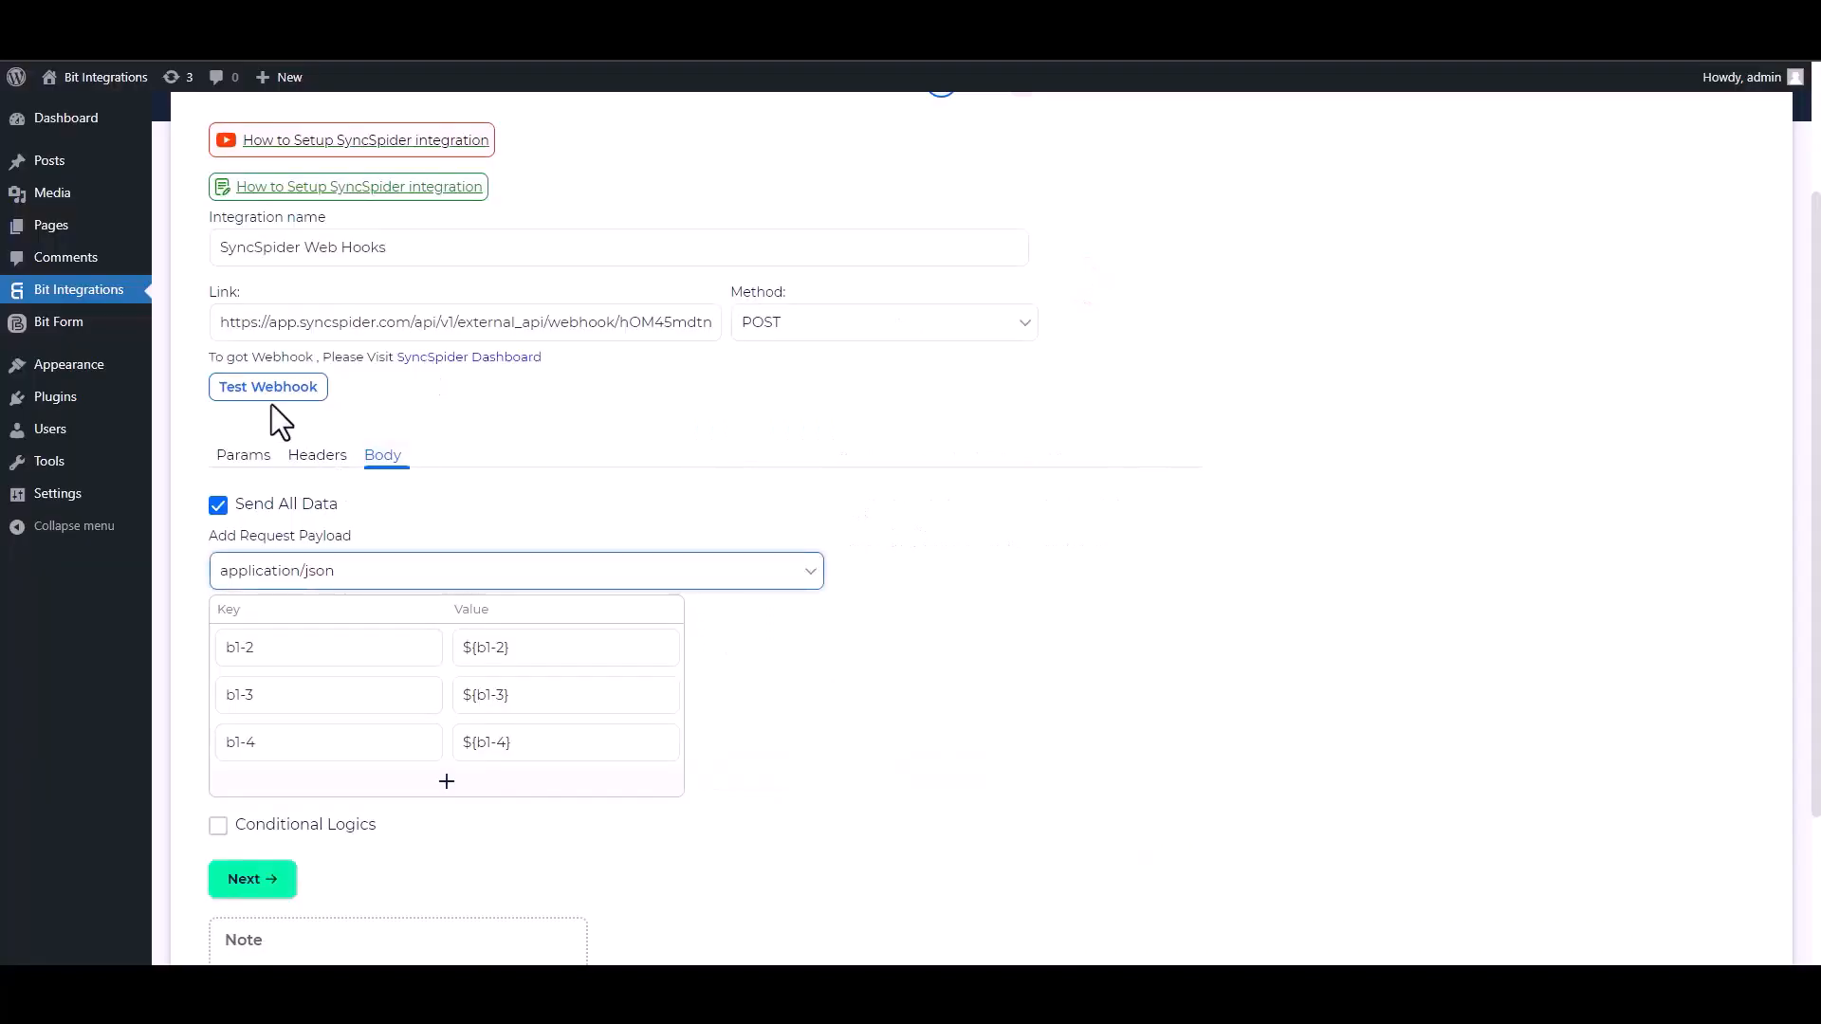
left_click(273, 387)
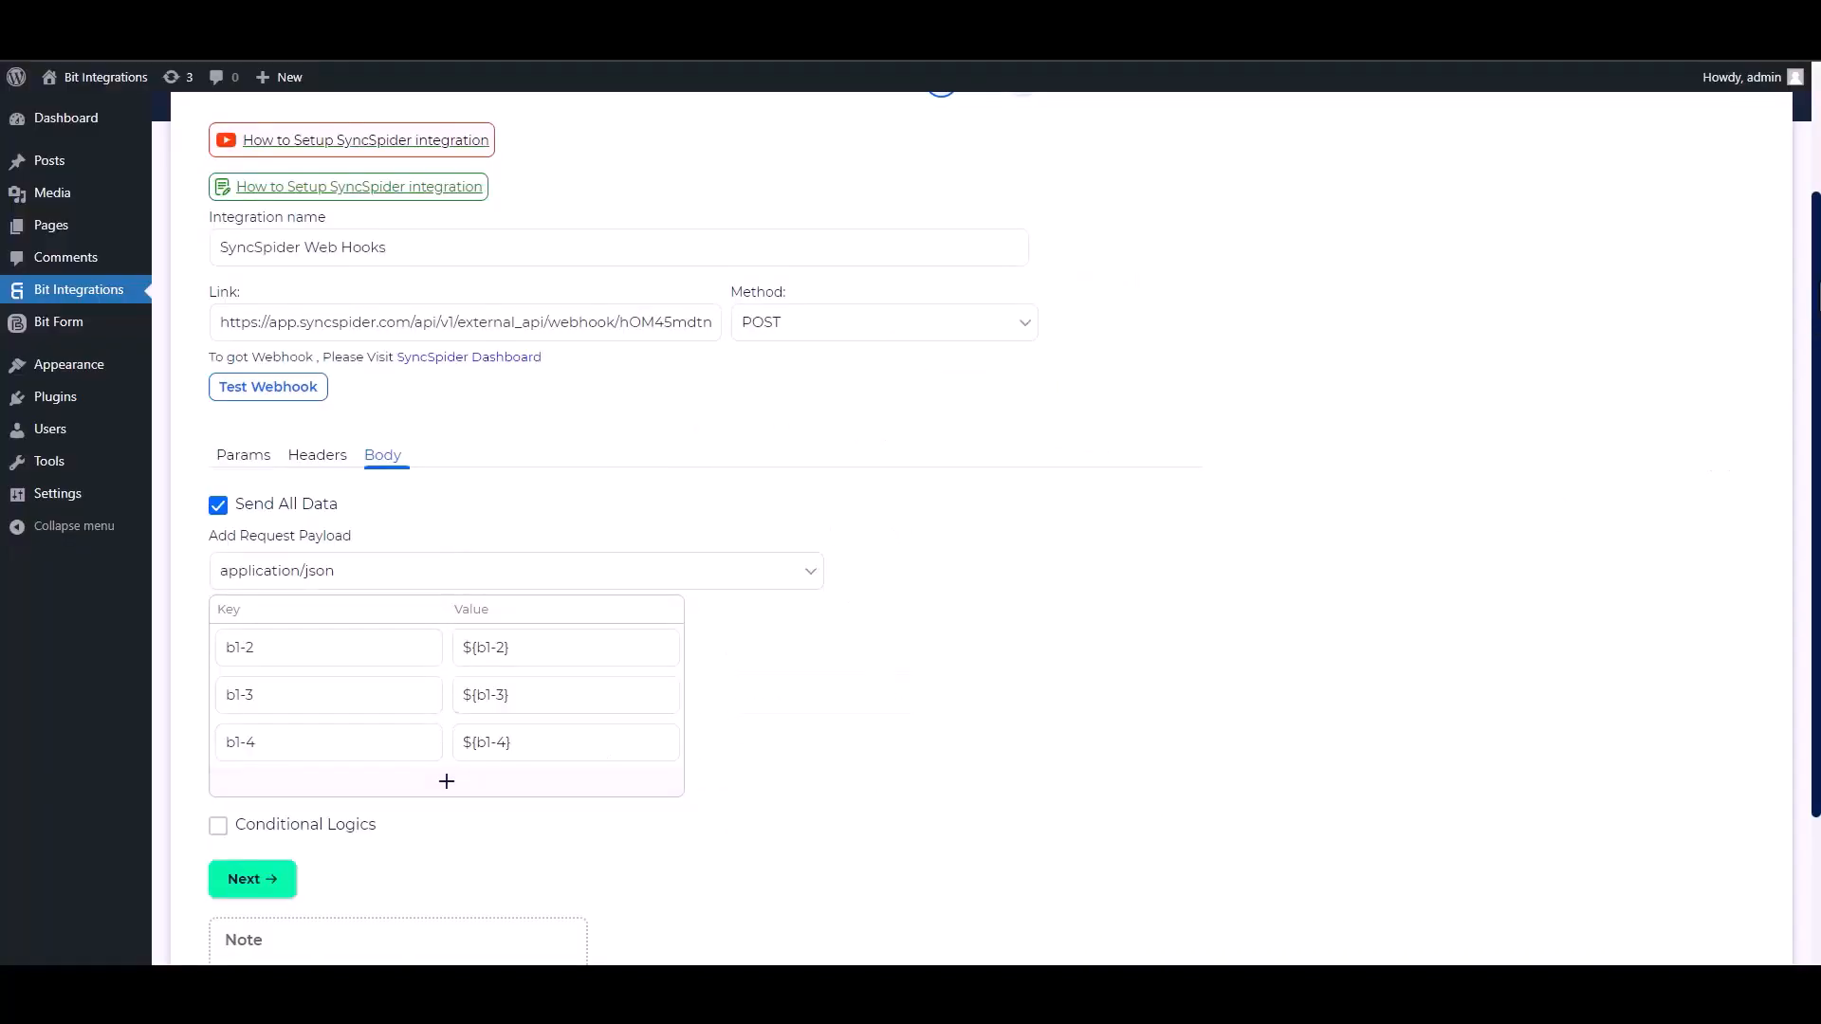
scroll(948, 512, "down", 2)
Leave conditional logic off, then finish and save the SyncSpider integration.
left_click(219, 648)
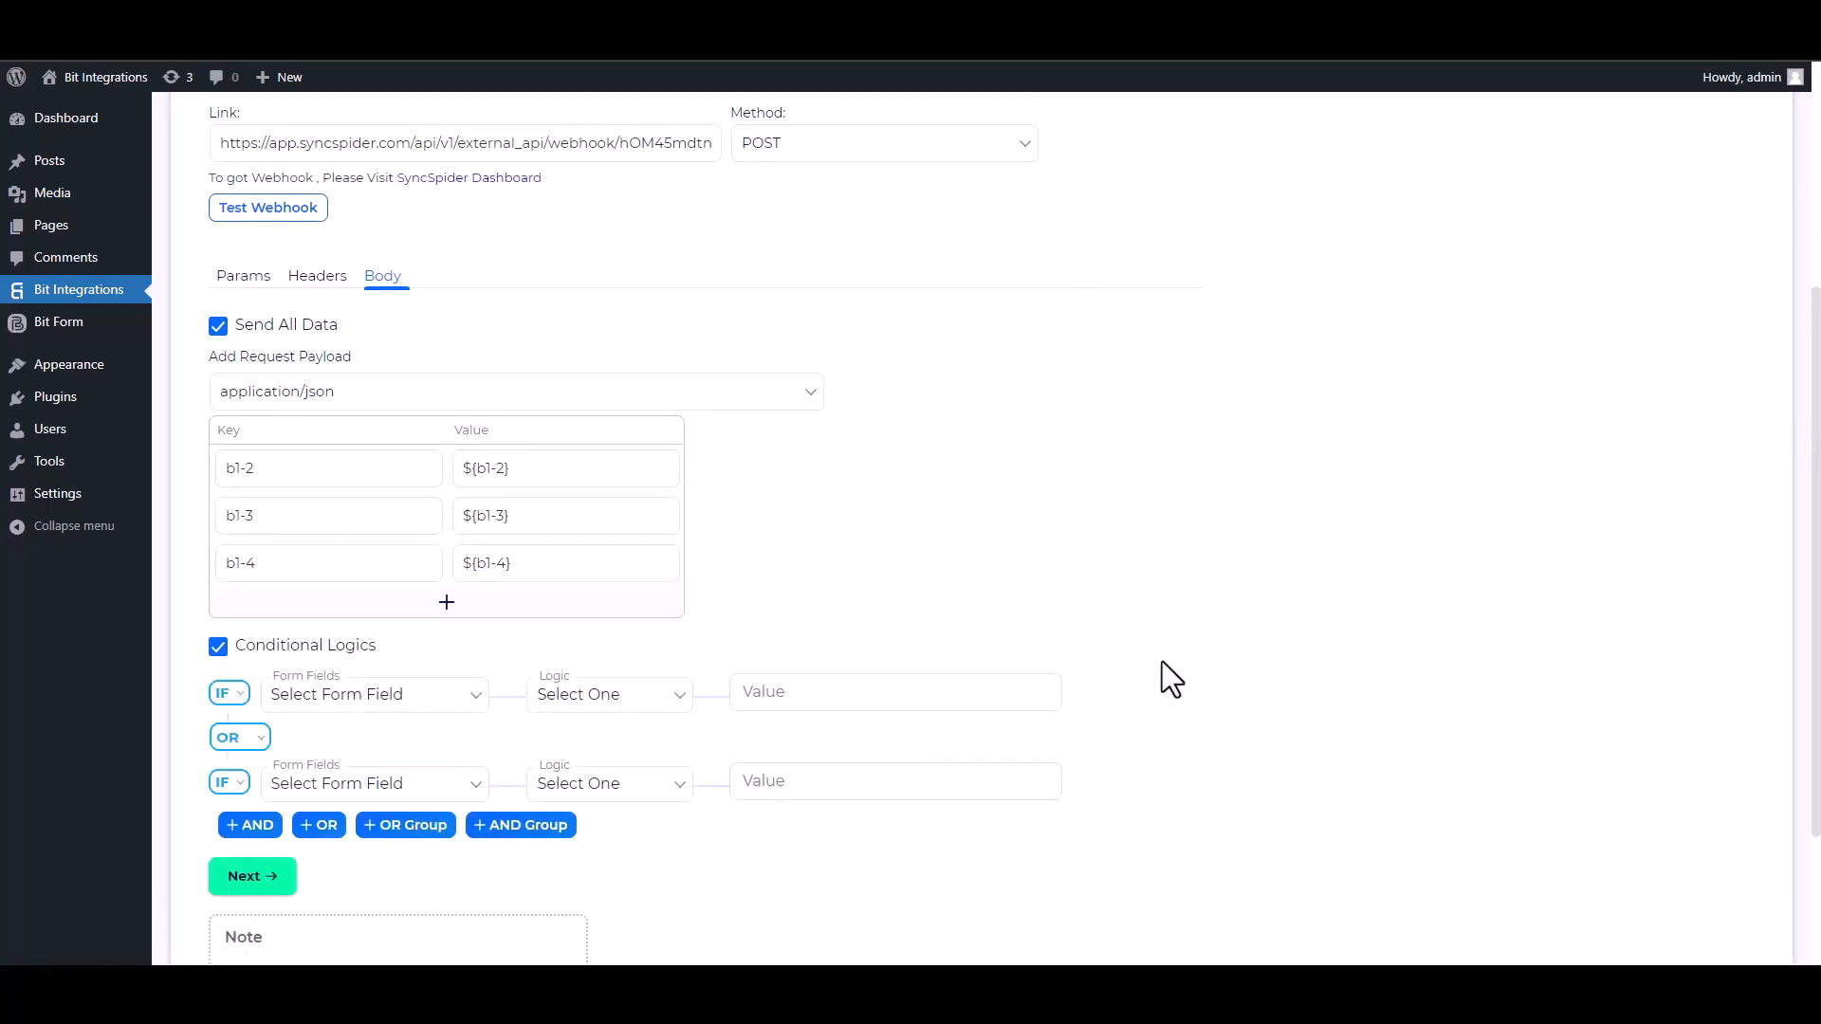
left_click(223, 650)
left_click(281, 718)
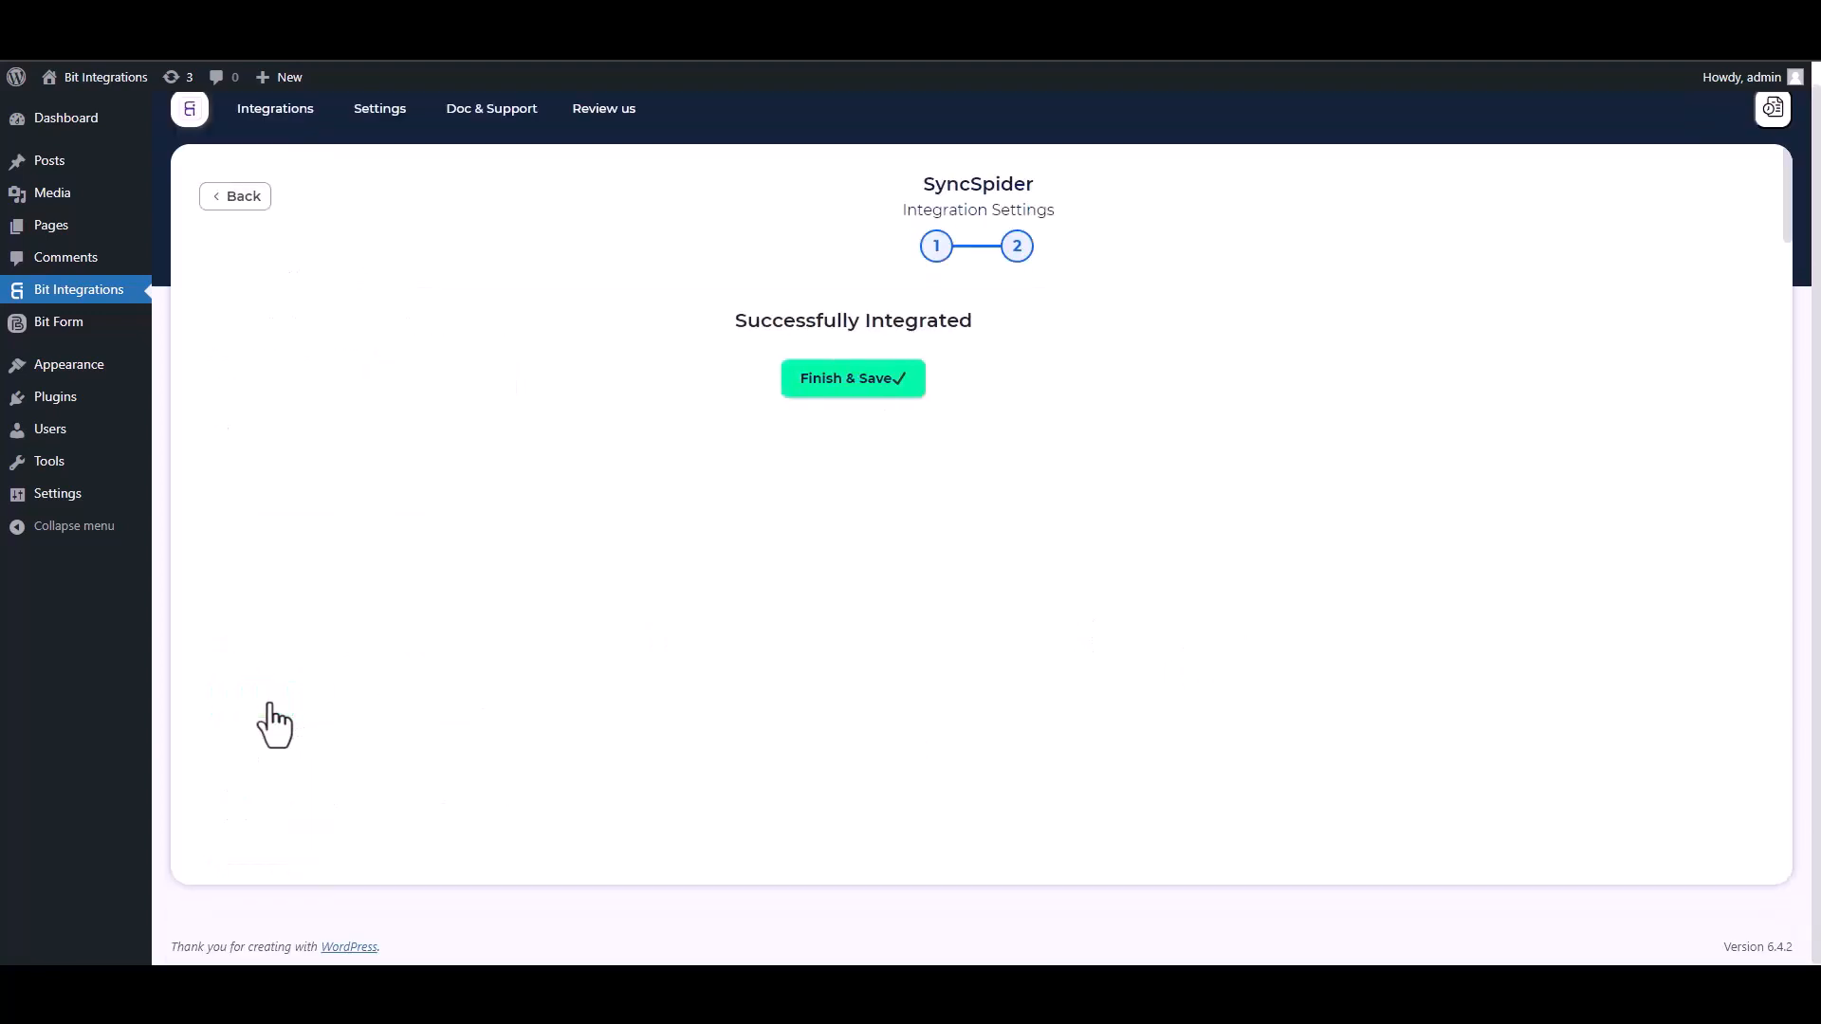
left_click(948, 382)
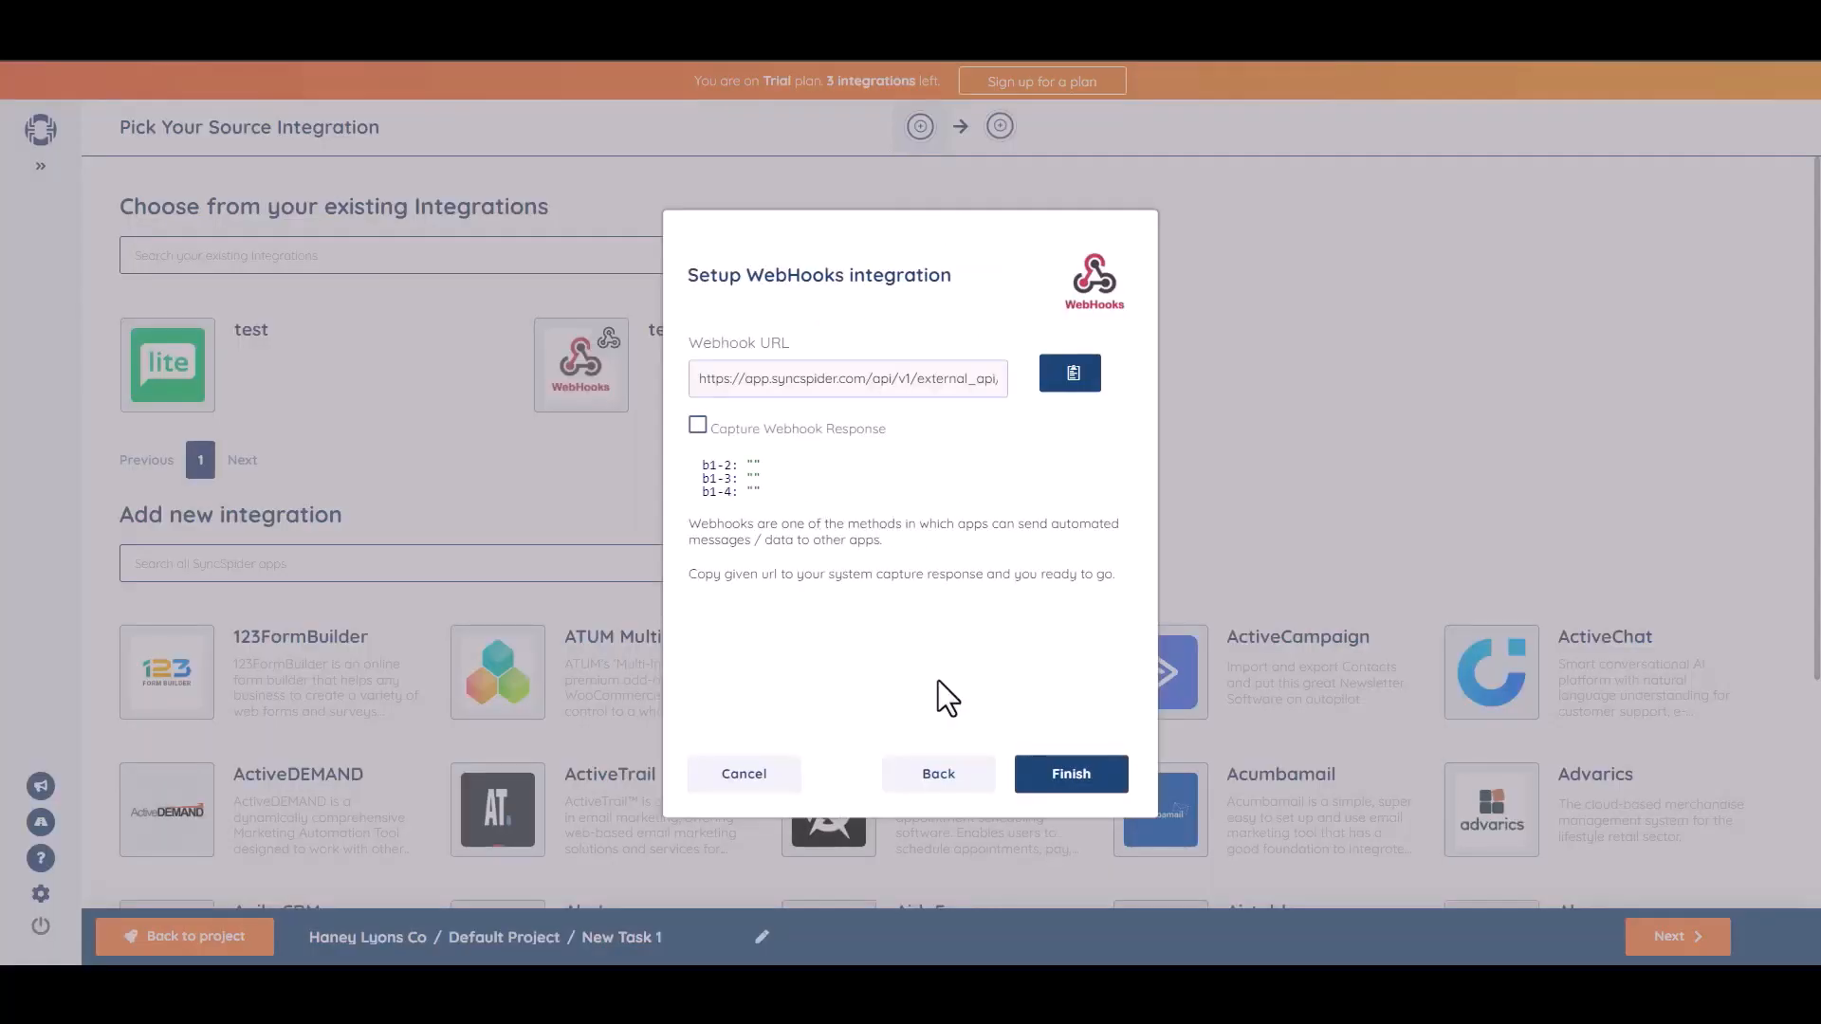
Finish the WebHooks source setup and start searching apps for the target.
left_click(1070, 780)
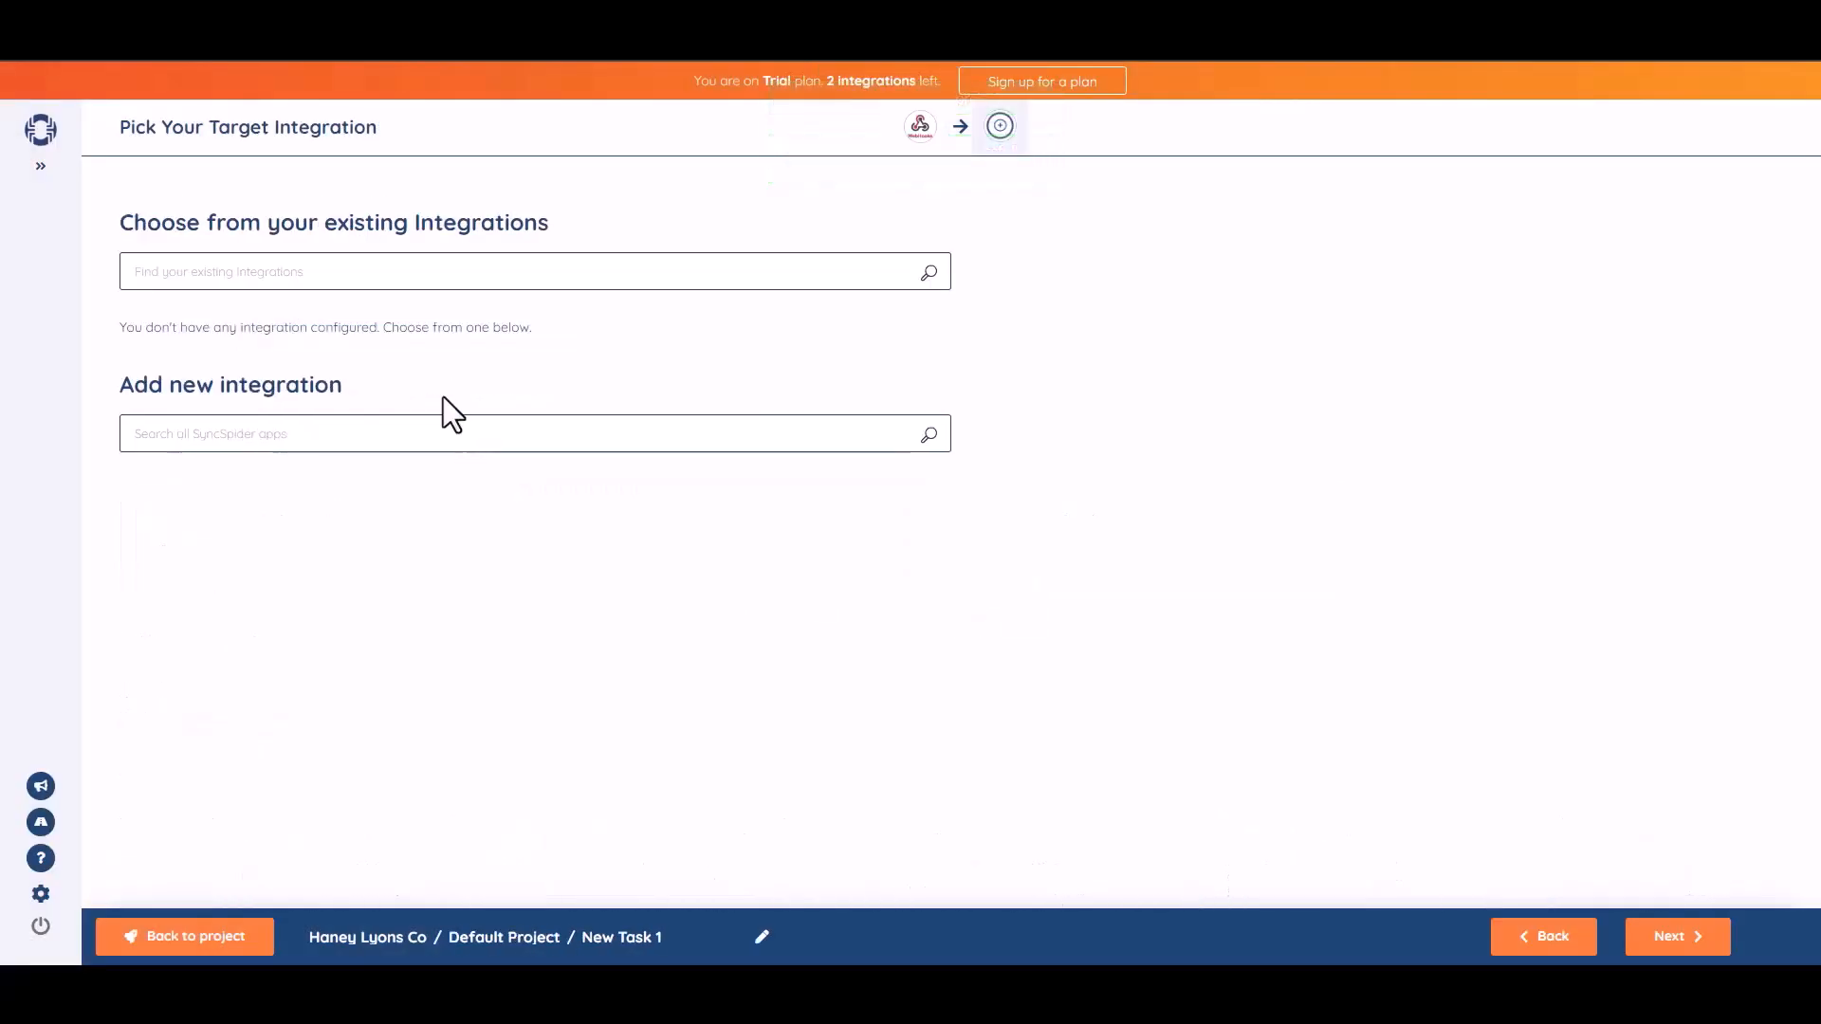
left_click(475, 438)
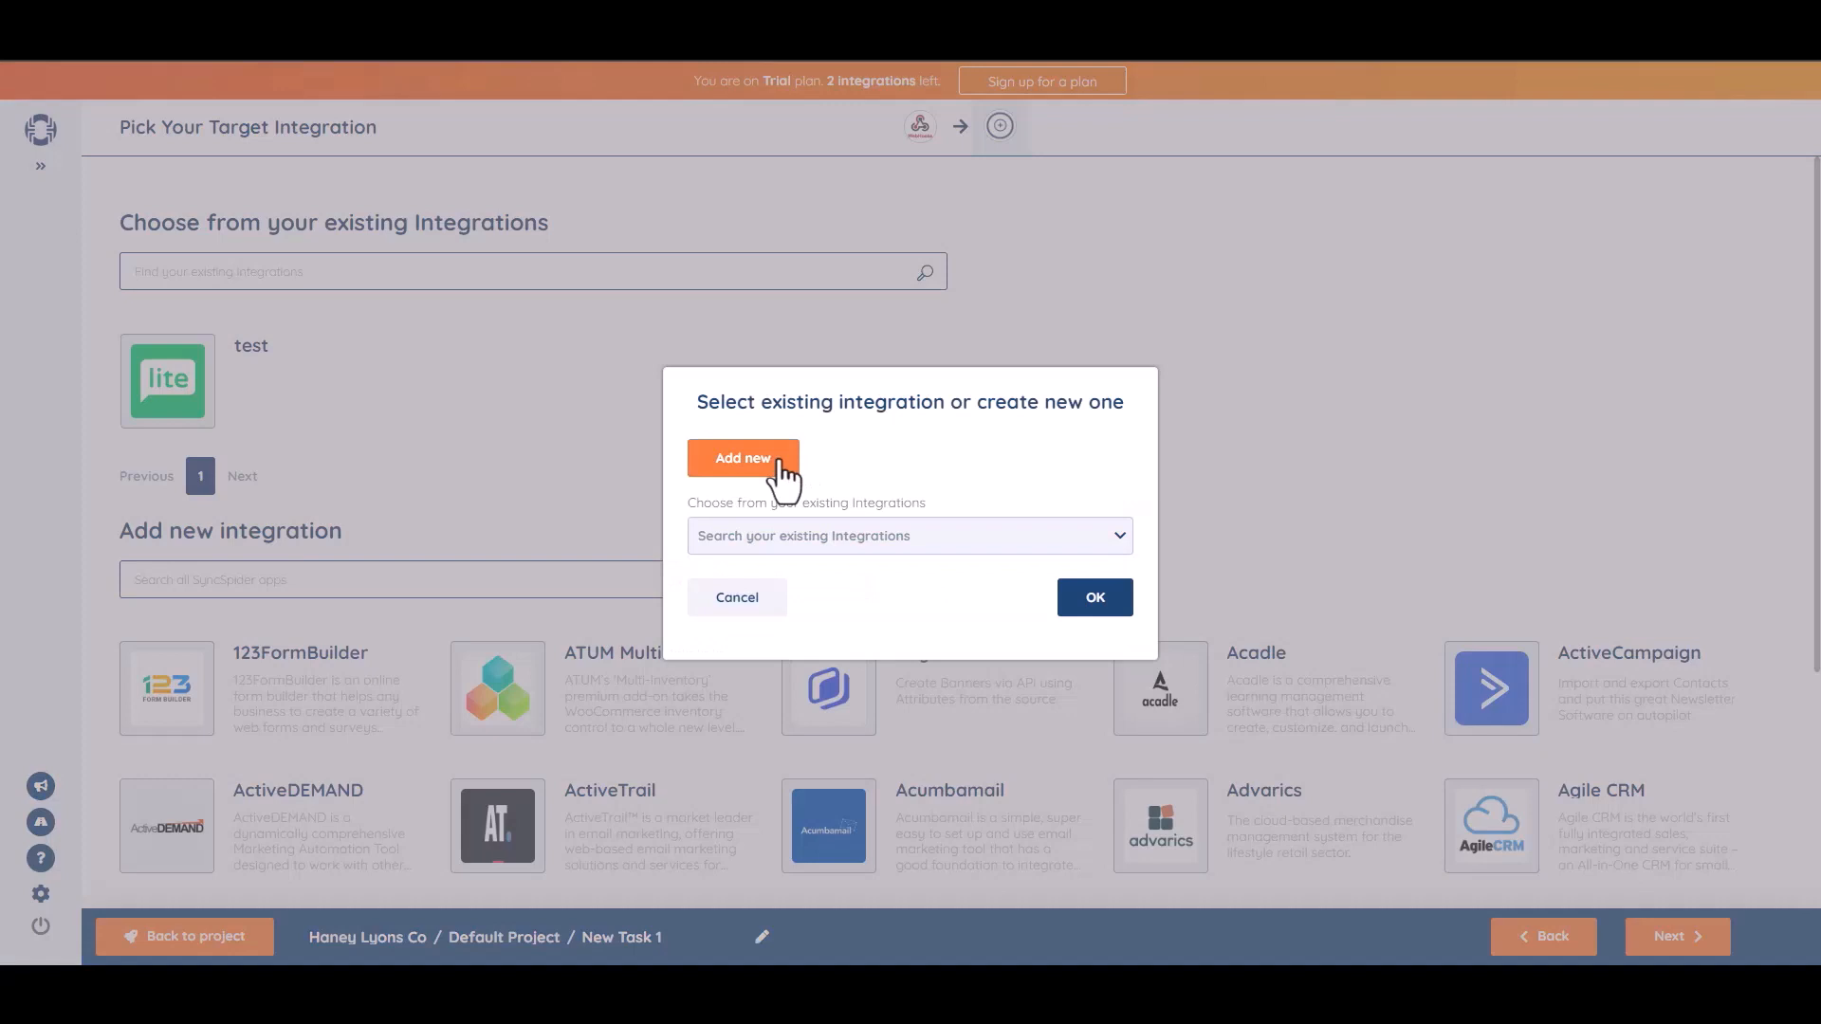
Create a MailerLite target integration named 'Bit Integrations' and paste the MailerLite API key.
left_click(780, 477)
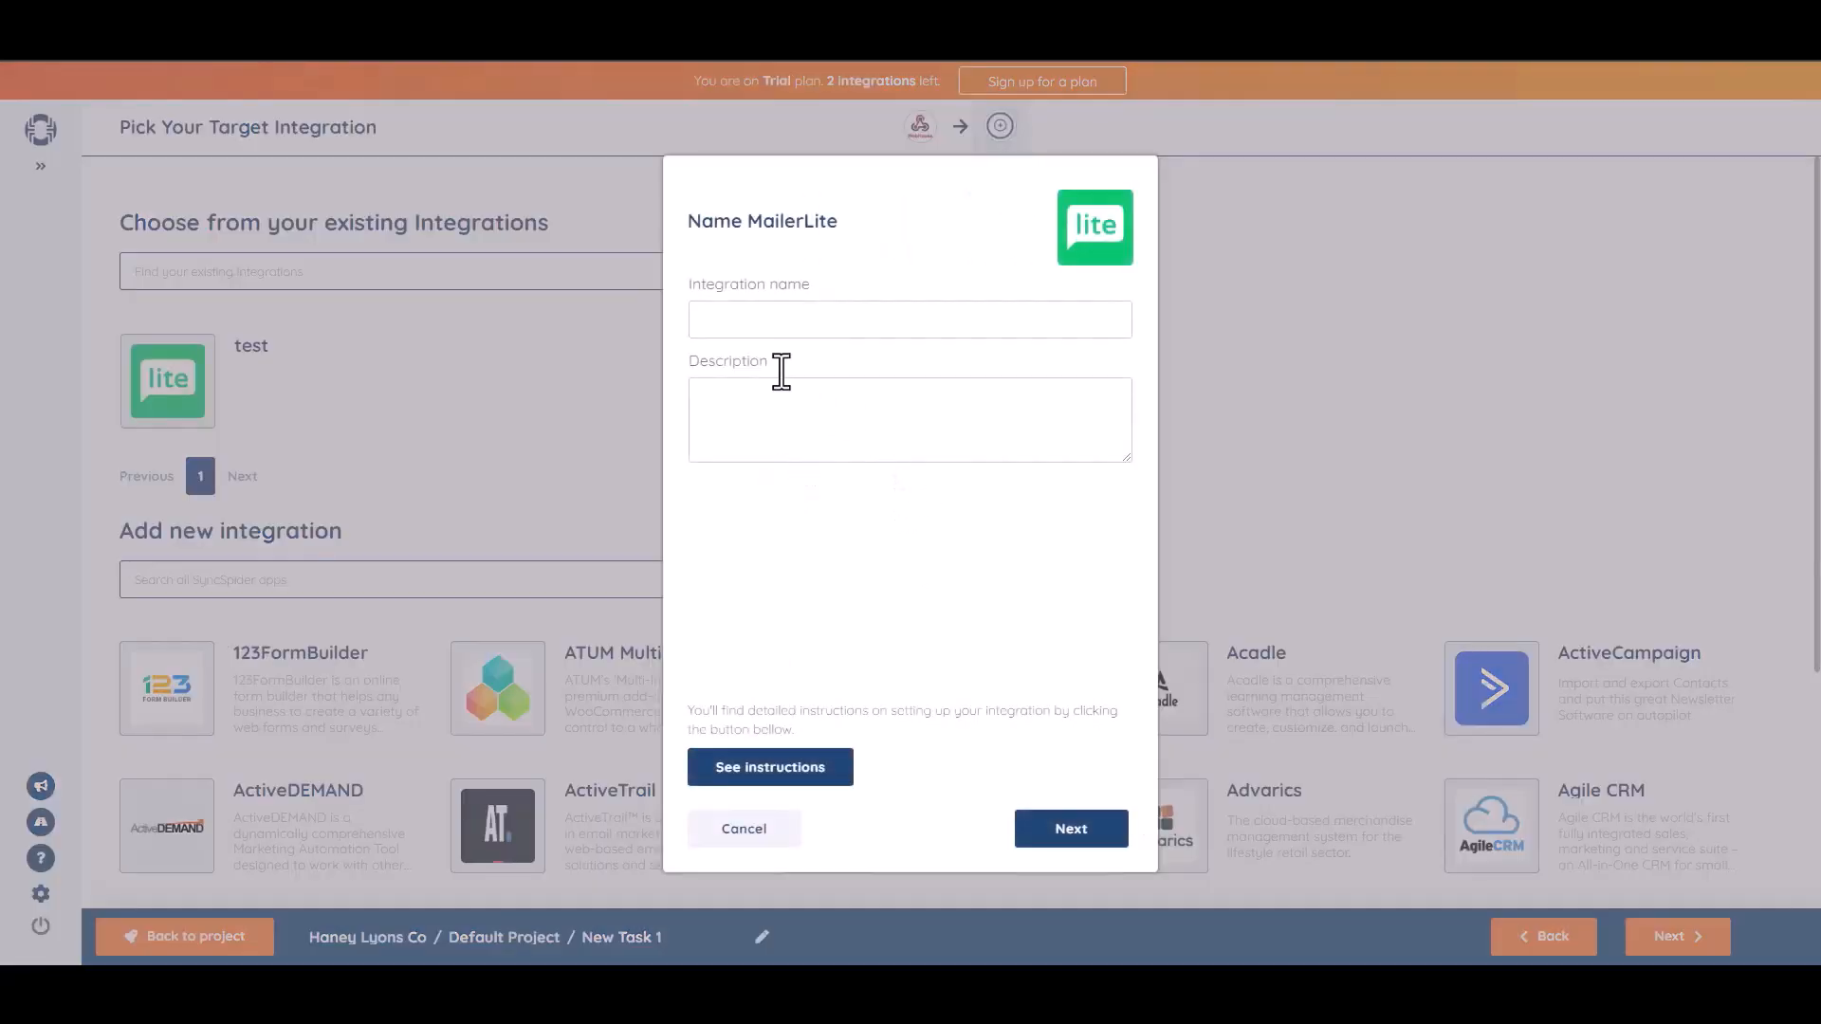
left_click(763, 318)
type("Bit Integrations")
left_click(1069, 840)
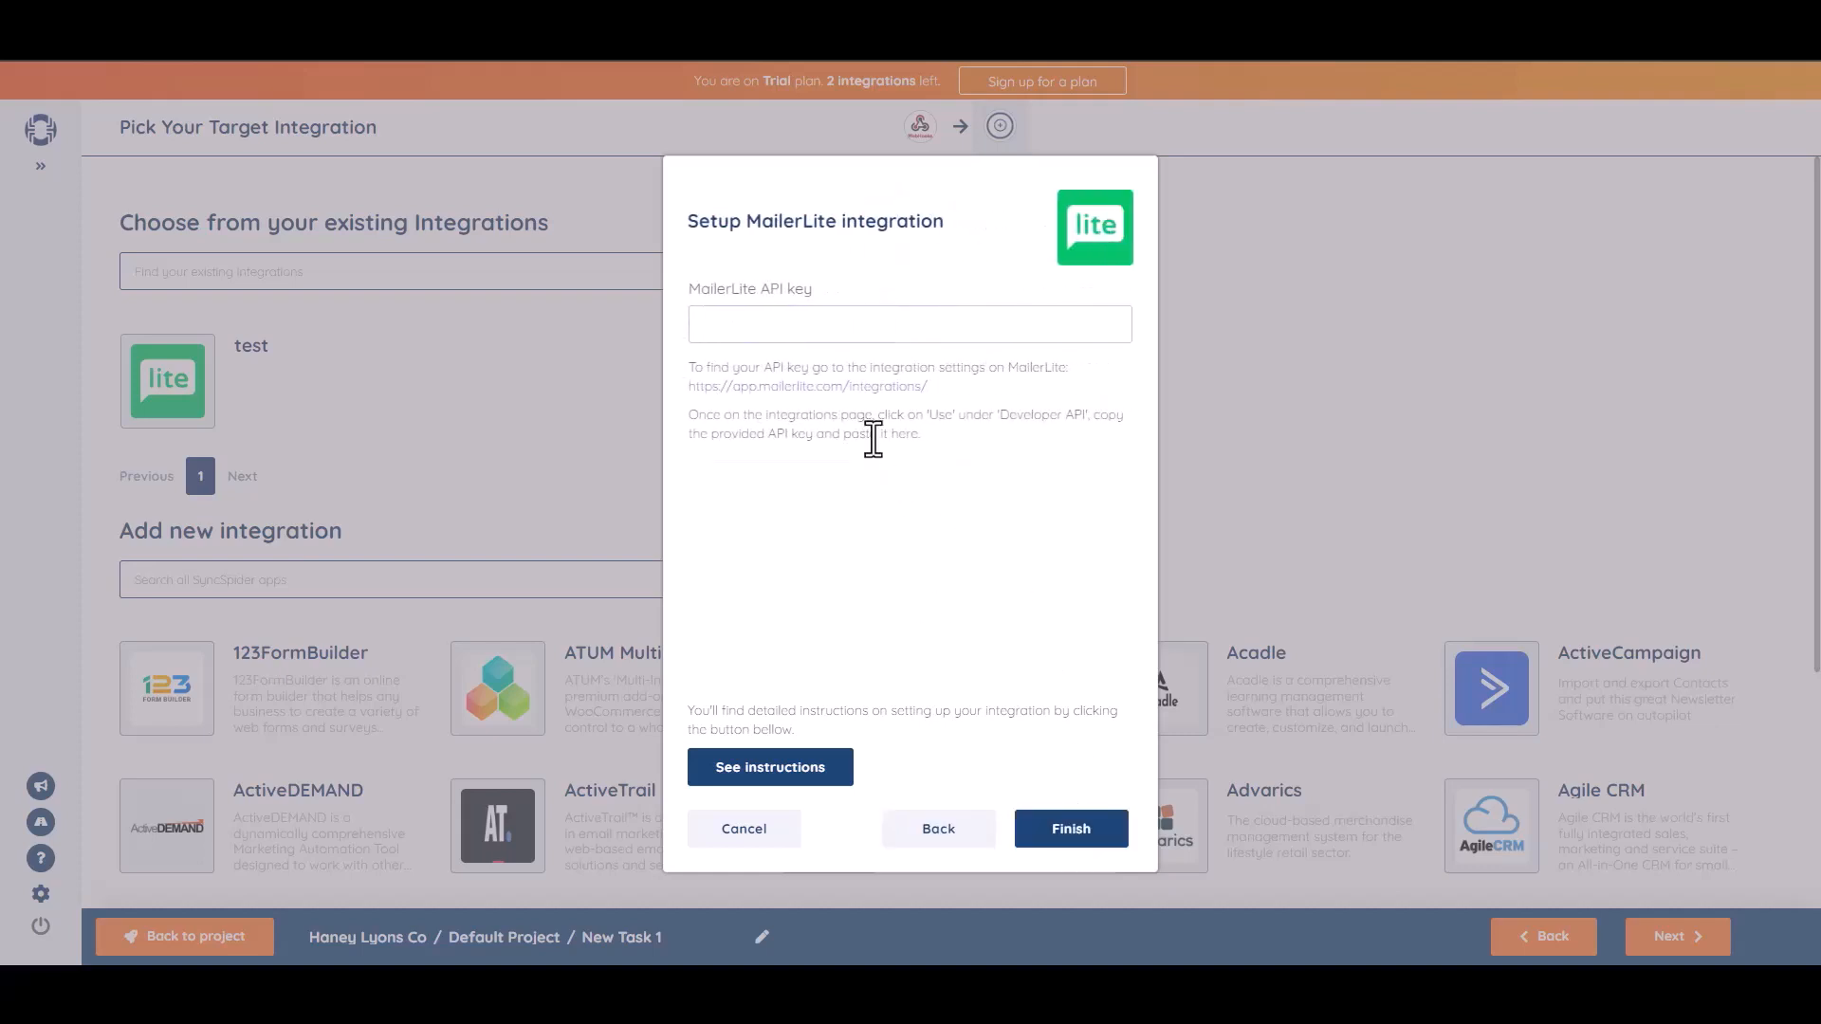
key("ctrl+v")
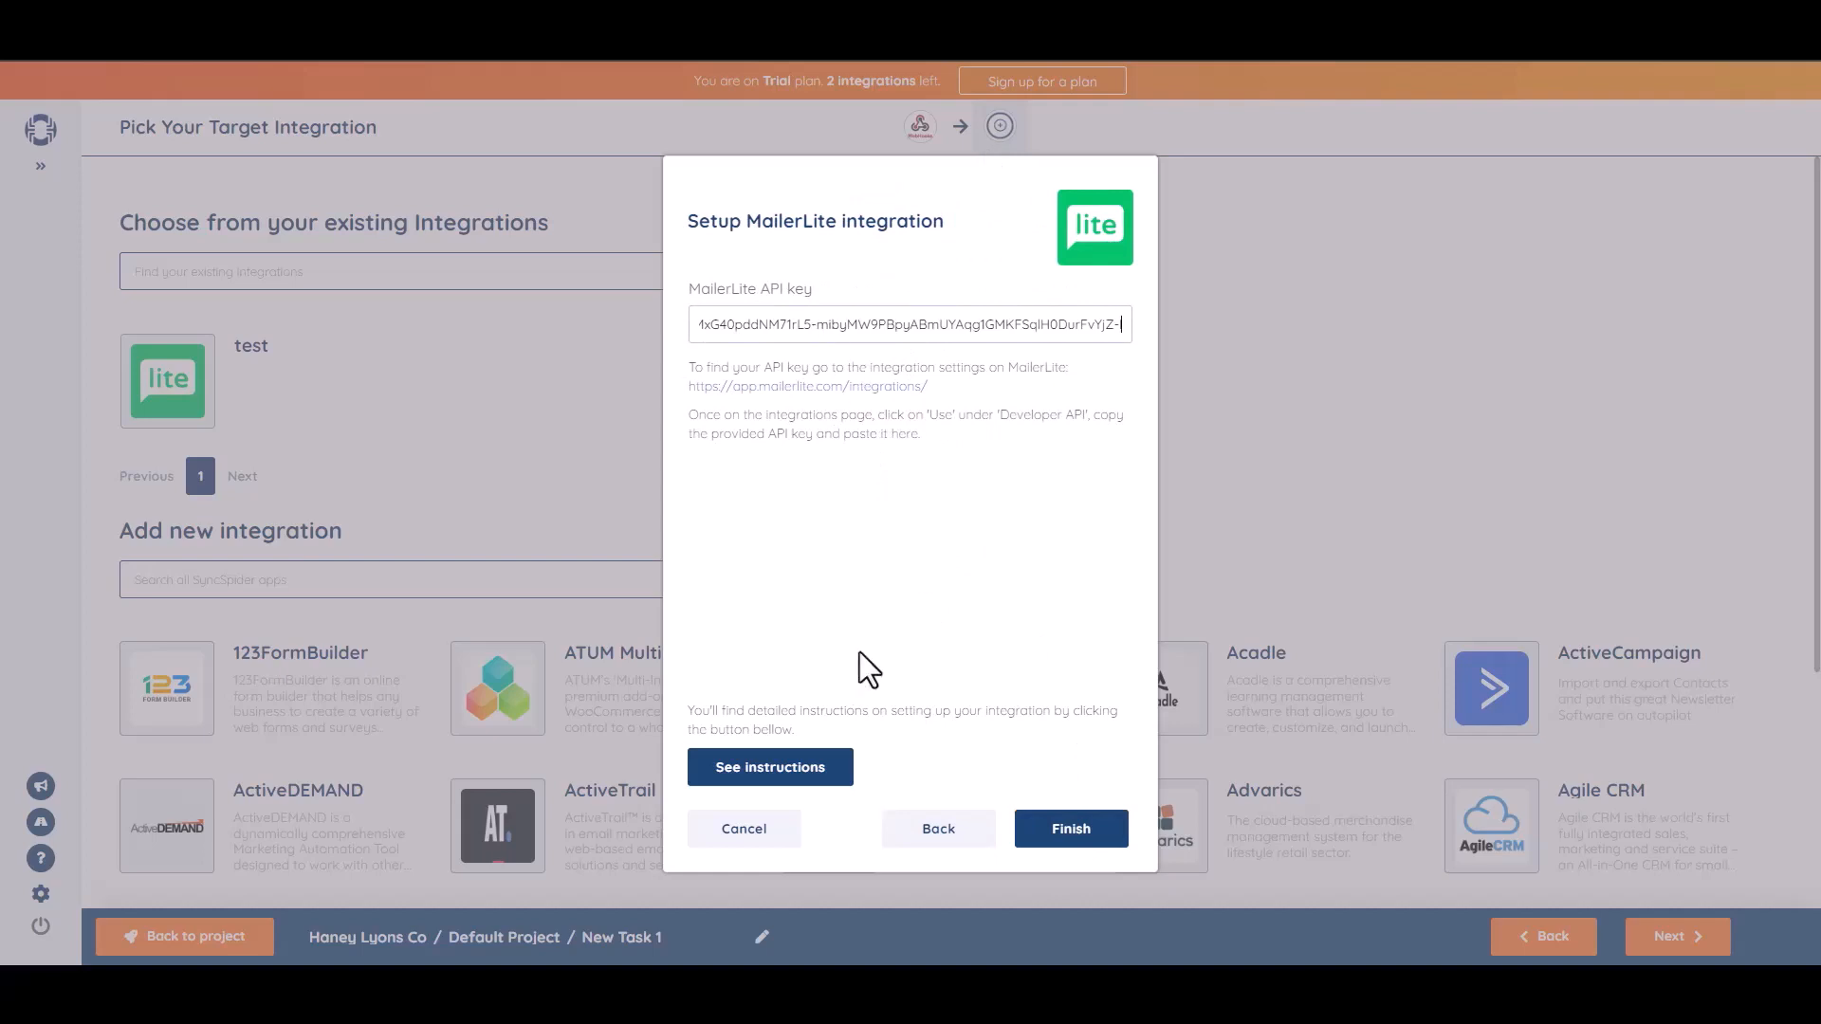
left_click(1072, 831)
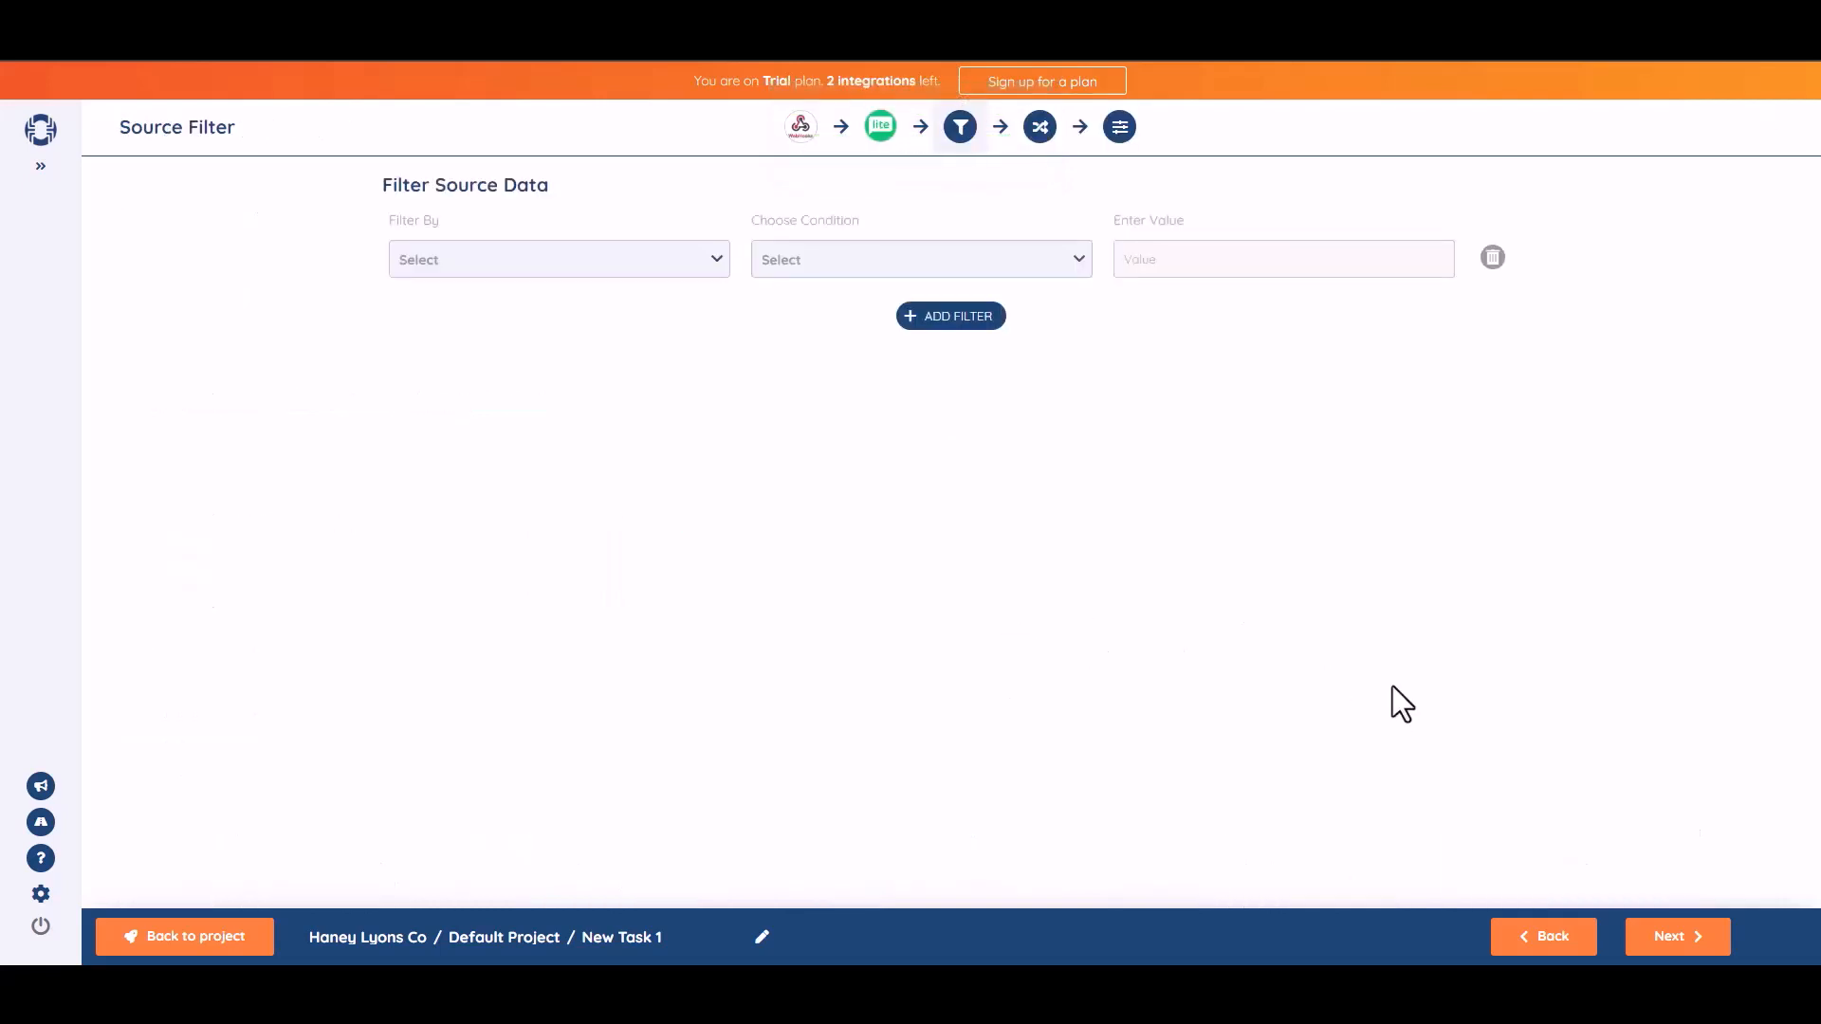
Map b1-2 to Name and b1-3 to Email, then continue to Task Settings.
left_click(1679, 939)
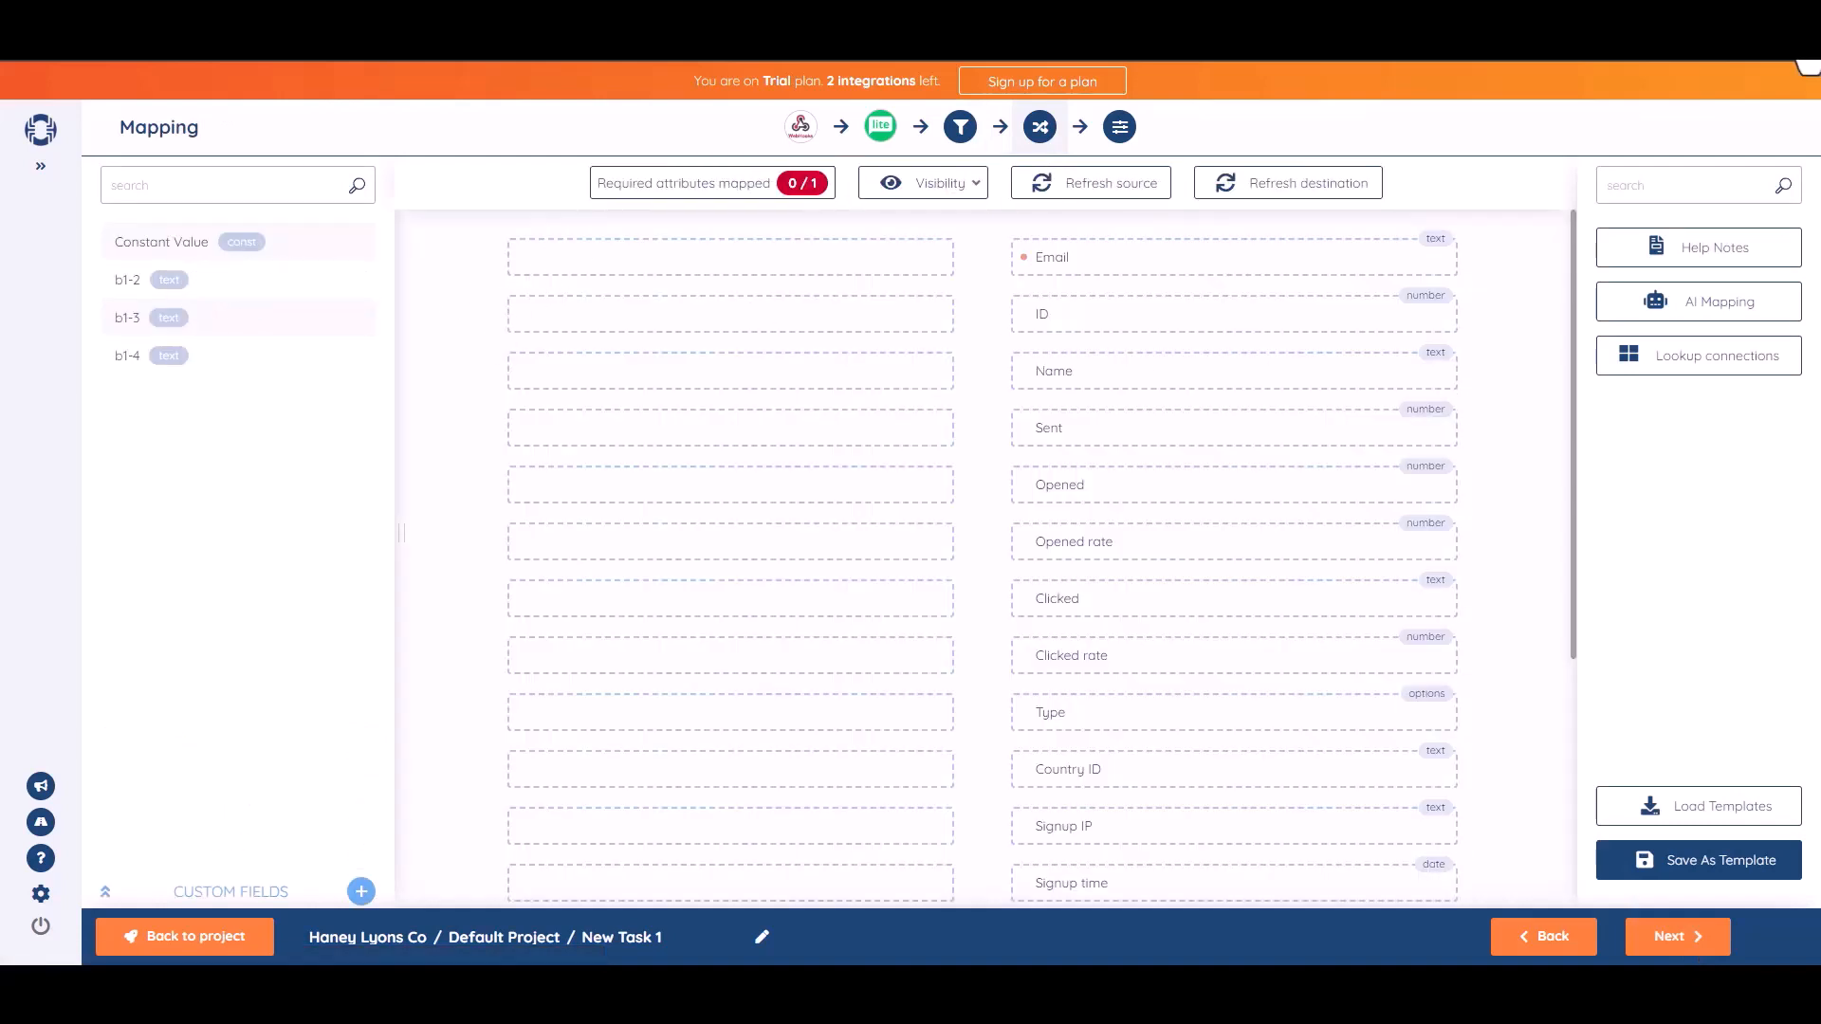
left_click_drag(215, 283, 789, 372)
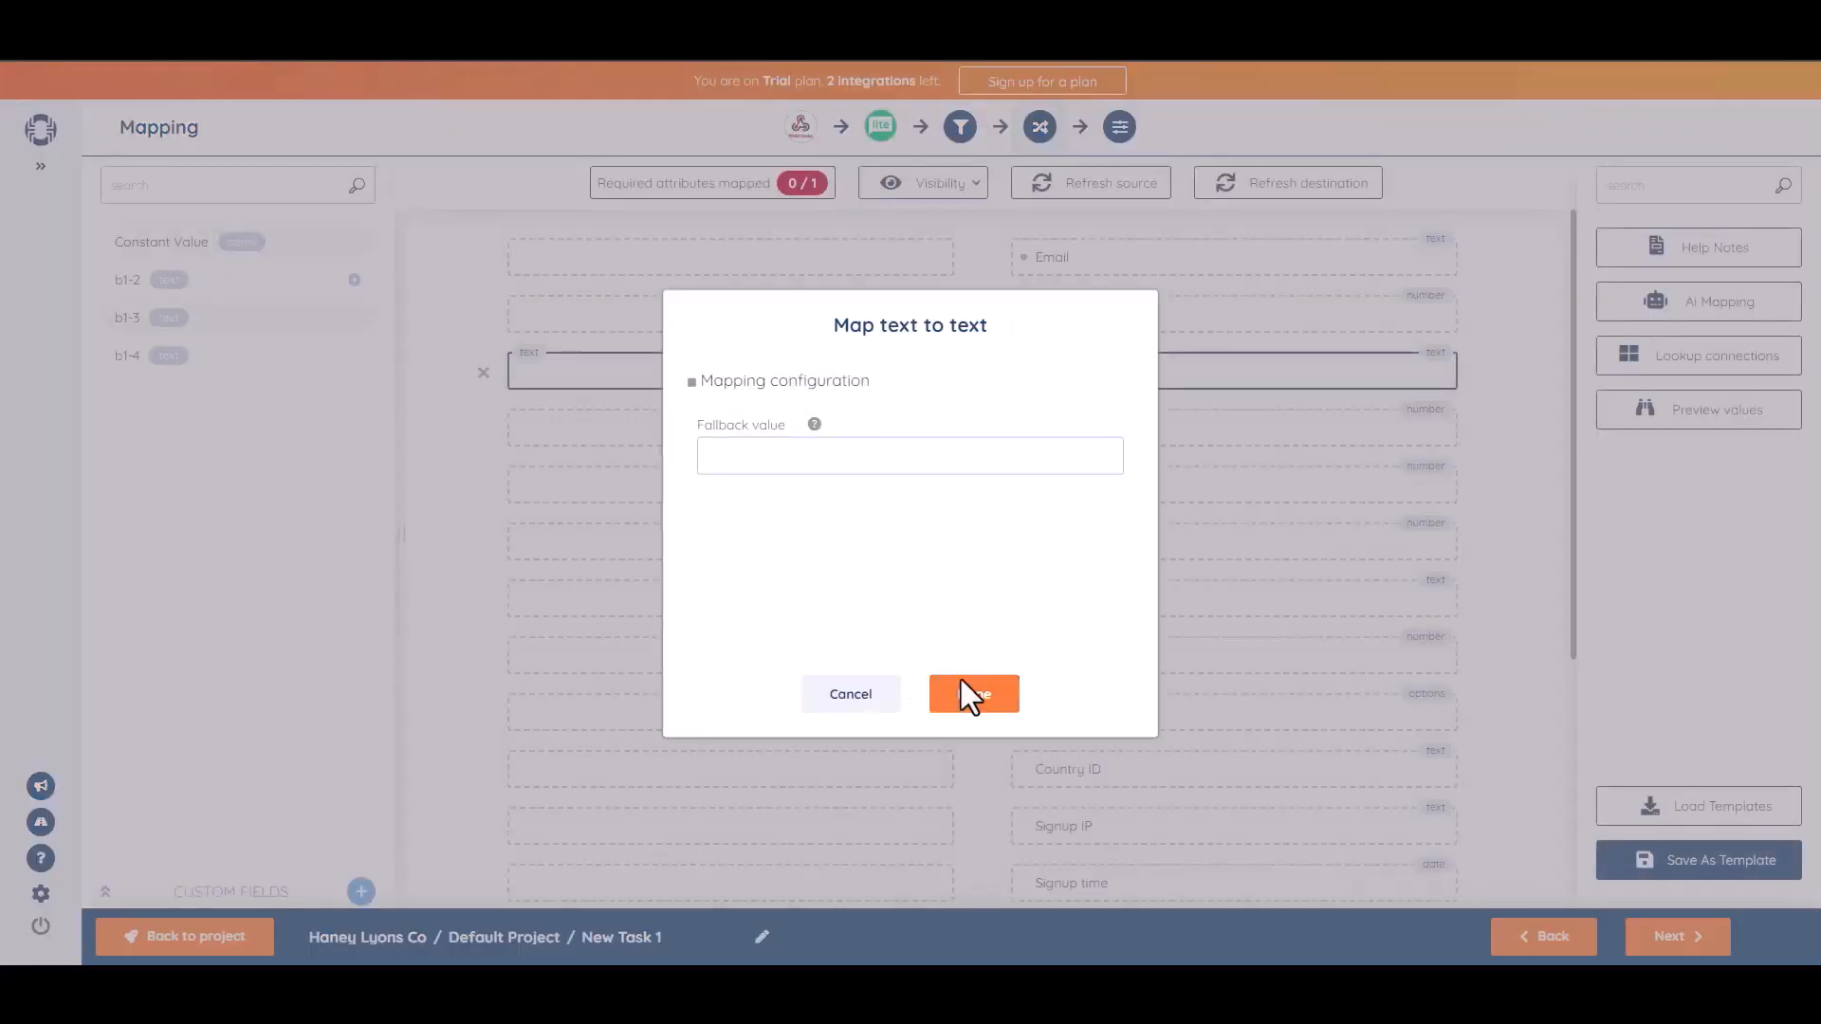
left_click(964, 690)
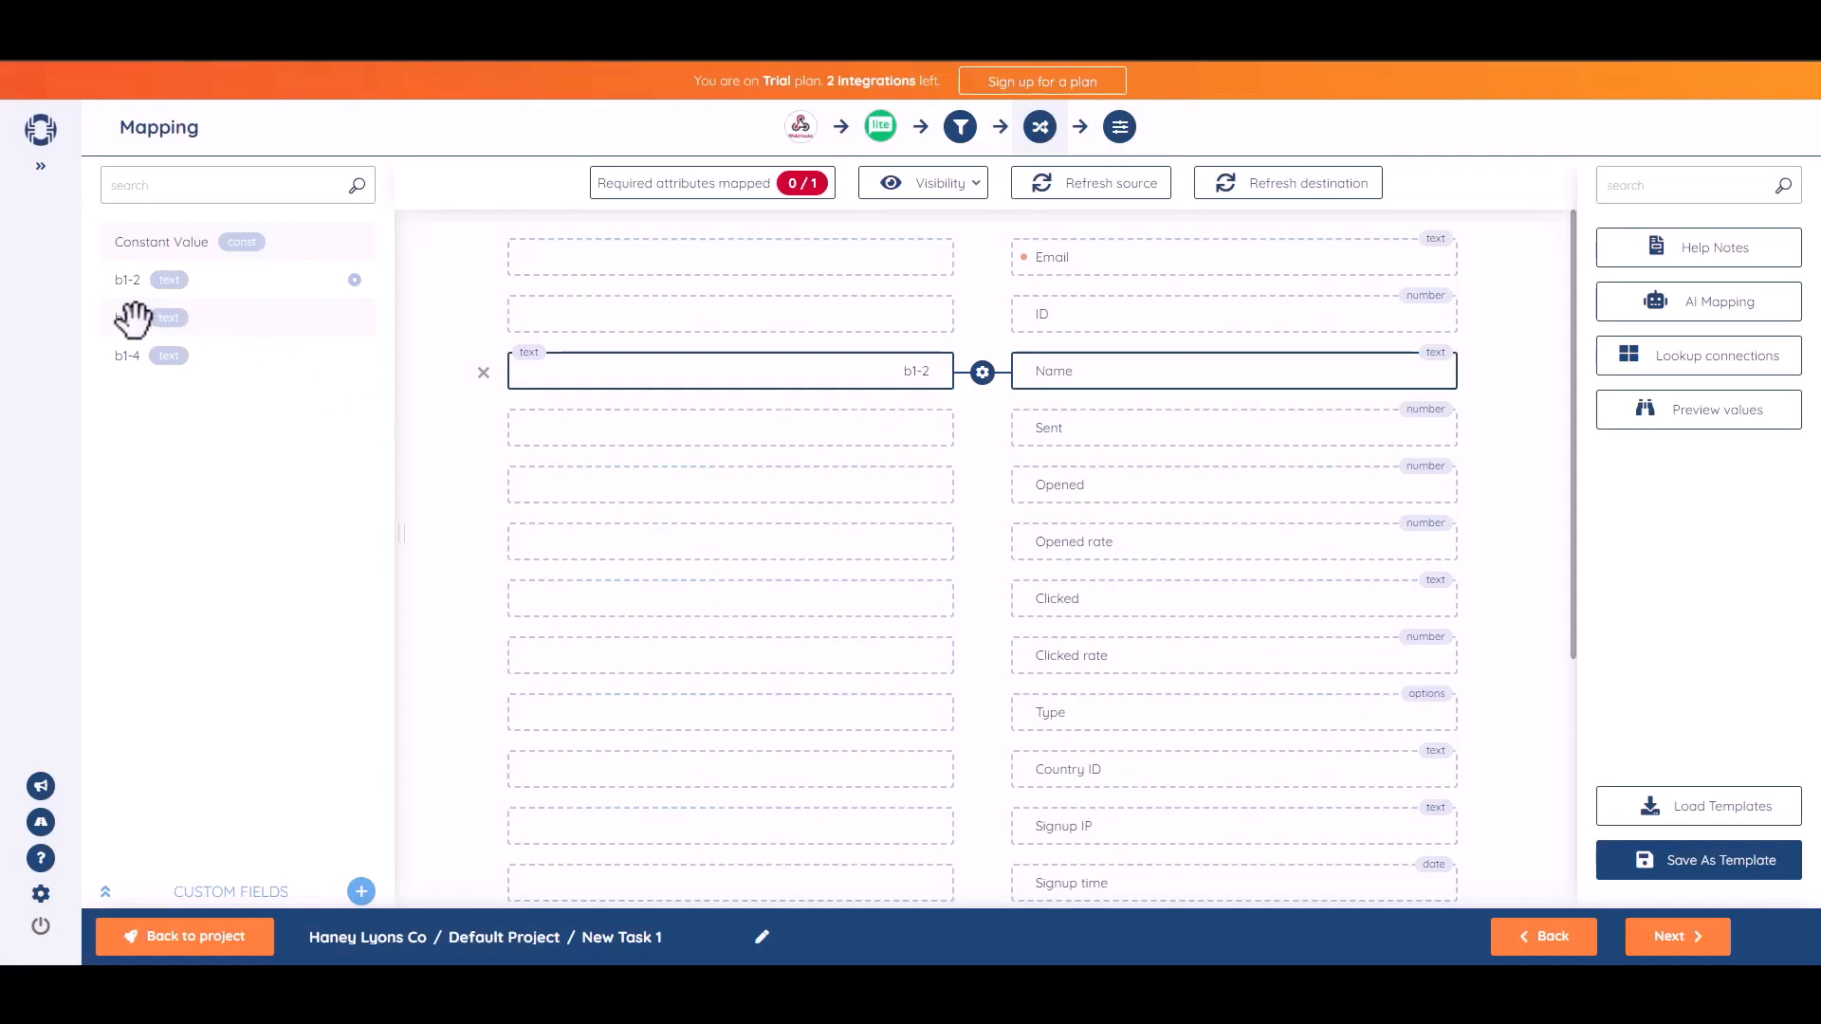
left_click_drag(152, 323, 760, 262)
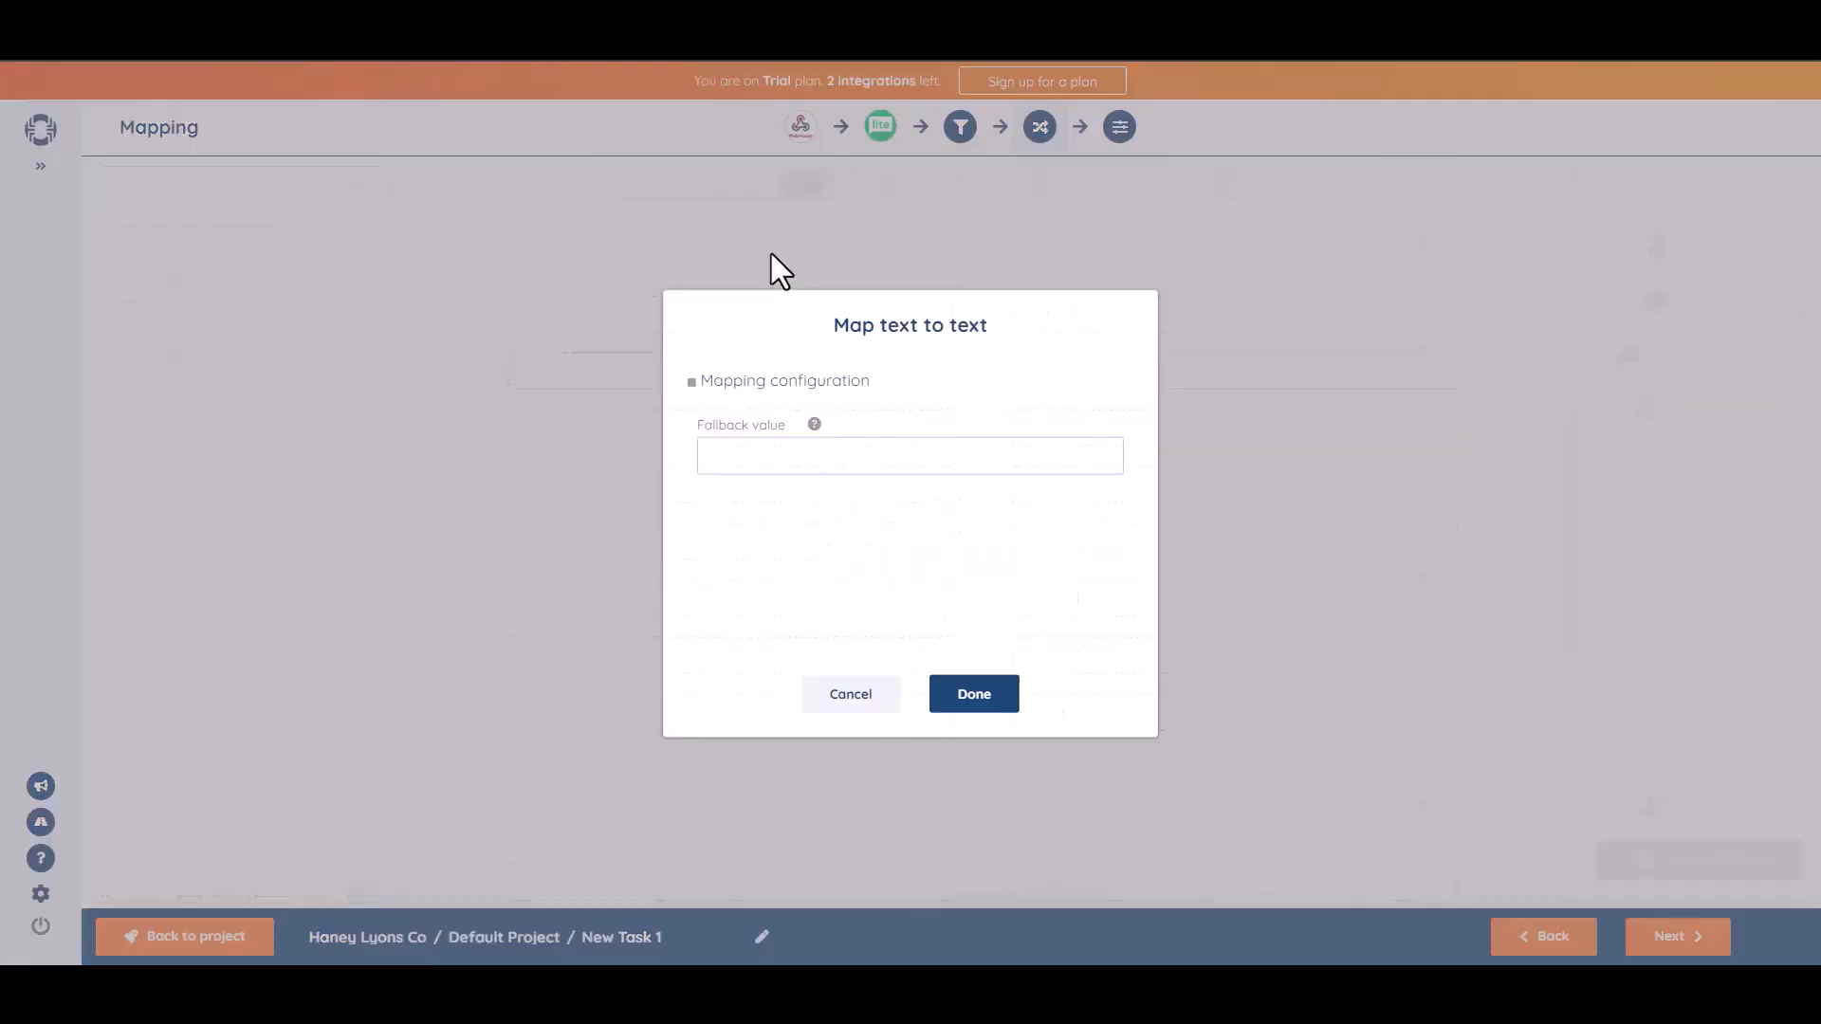
left_click(994, 704)
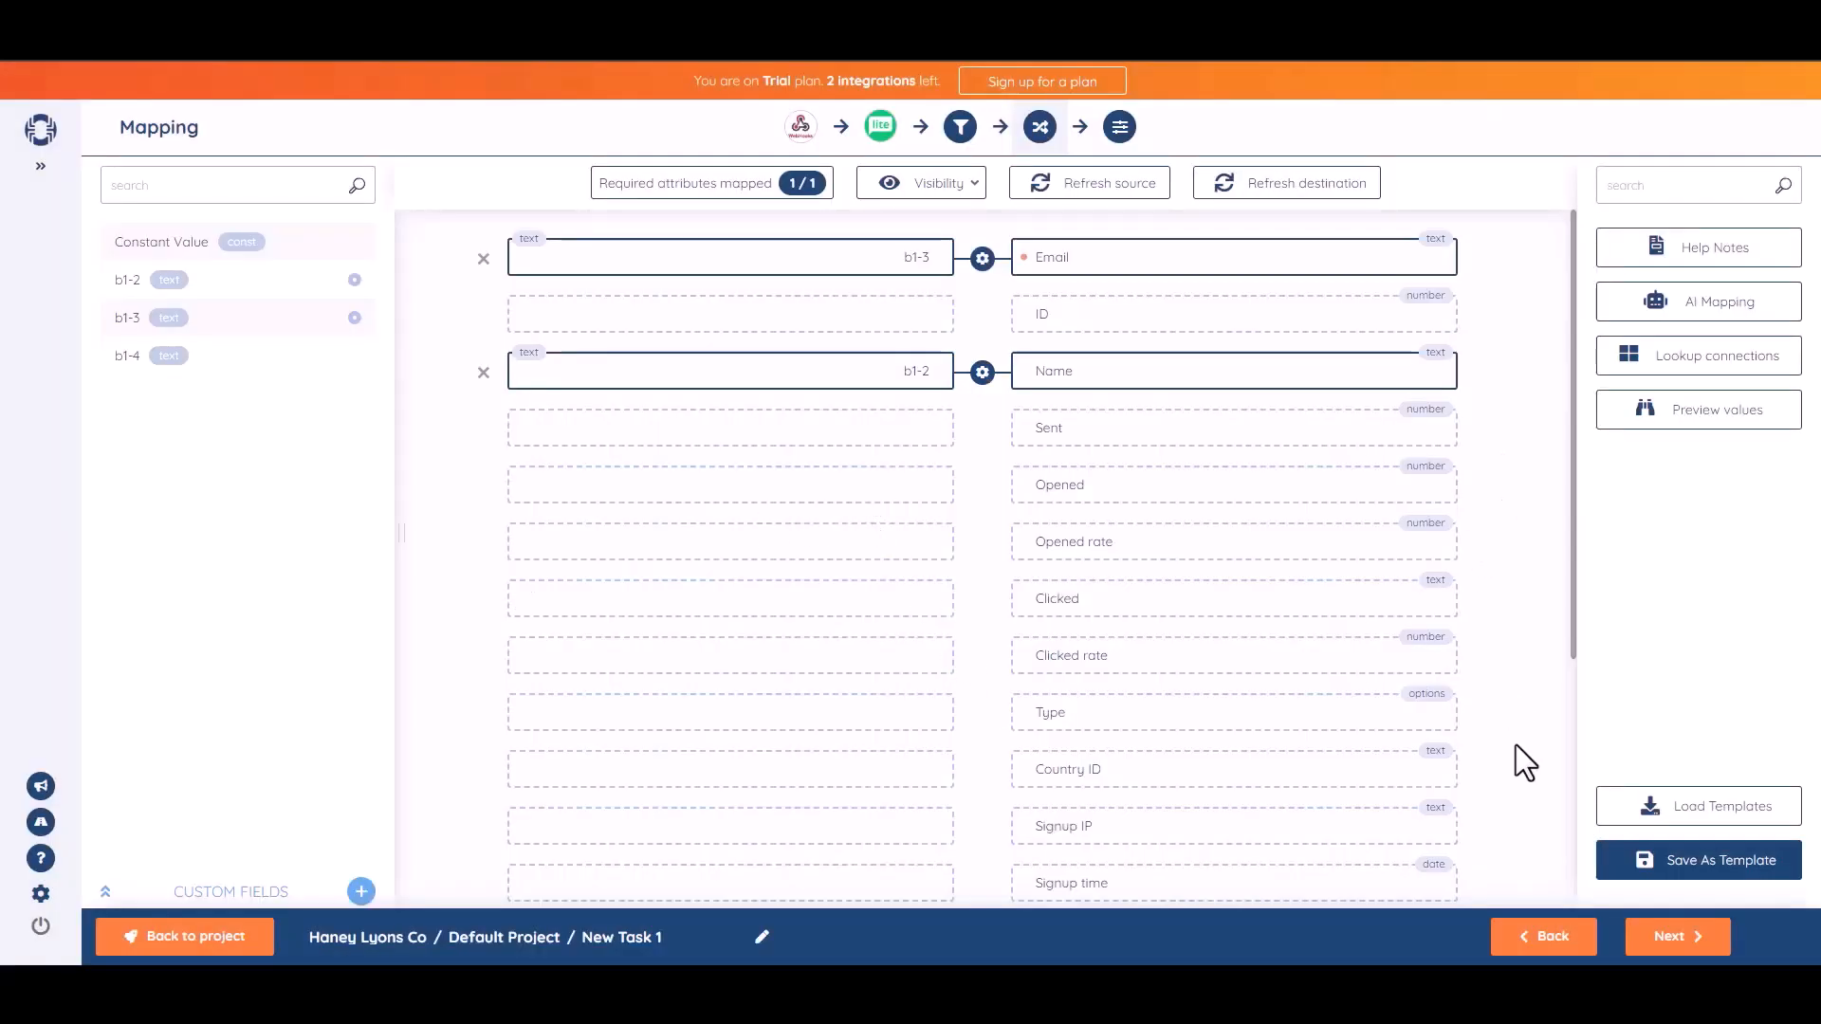
left_click(1671, 937)
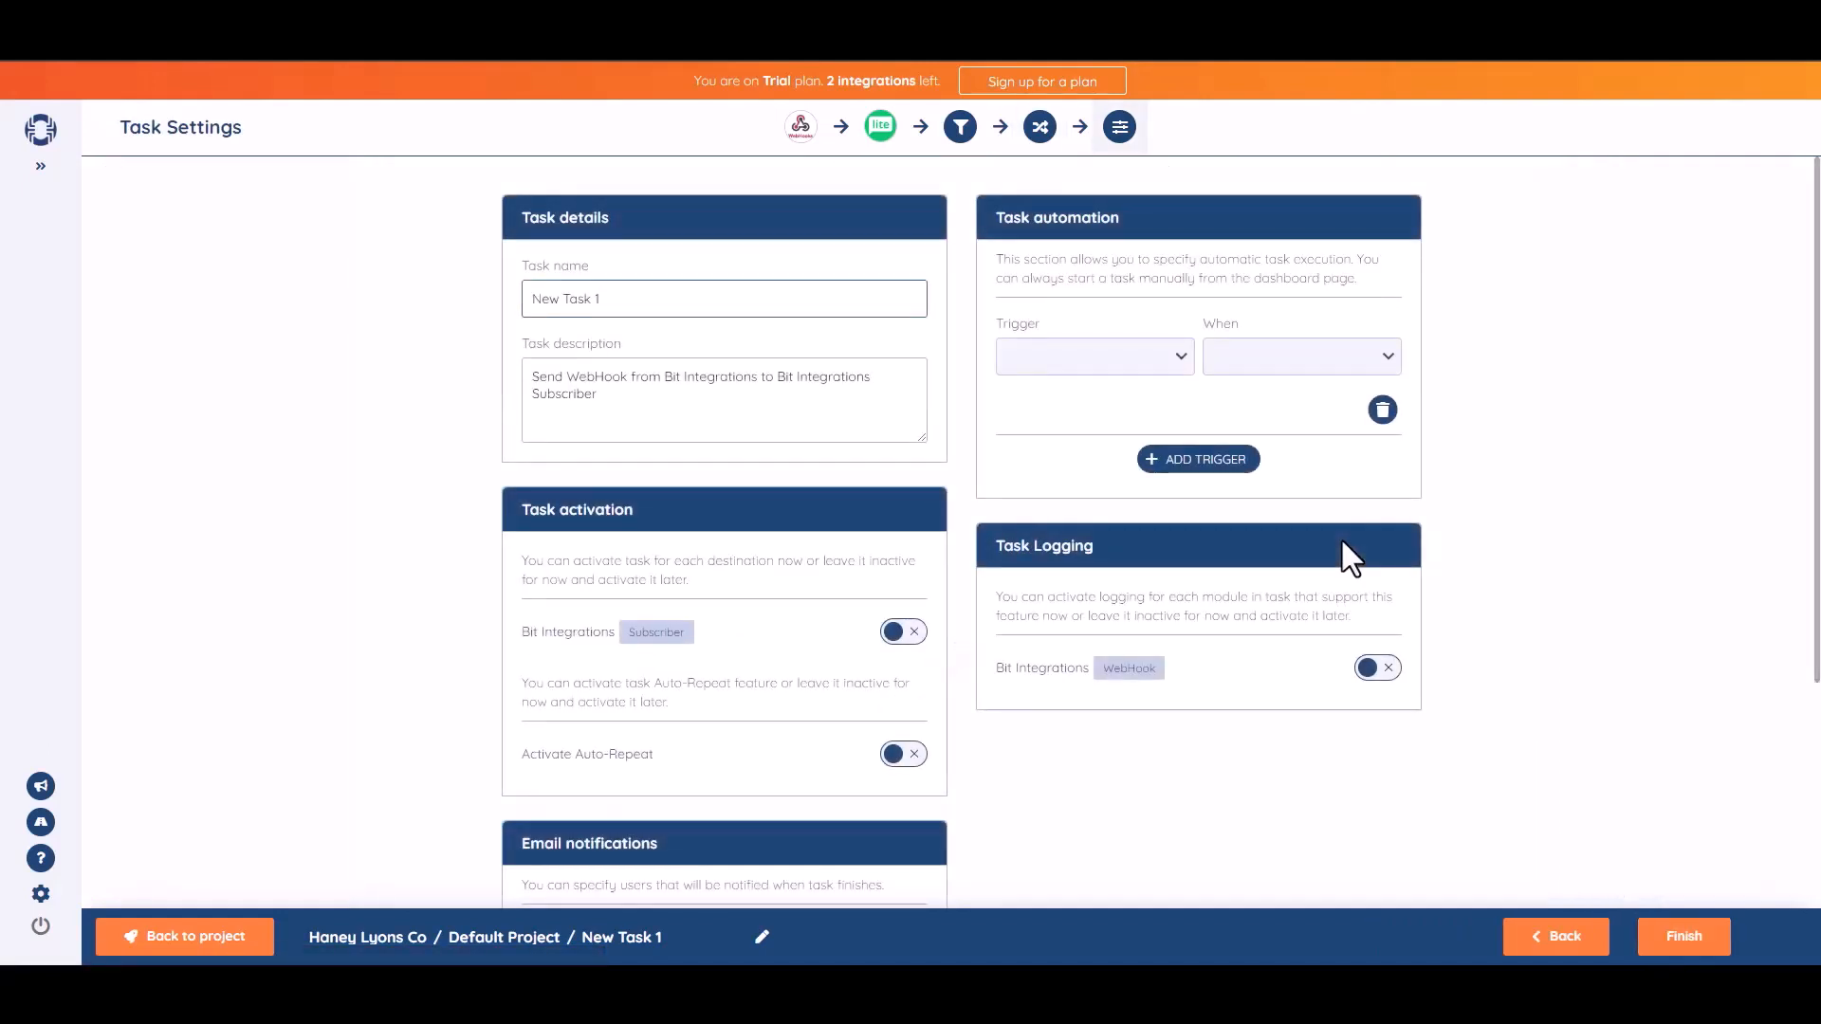
Rename the SyncSpider task to 'Bit Integrations'.
triple_click(660, 314)
type("Bit Integrations")
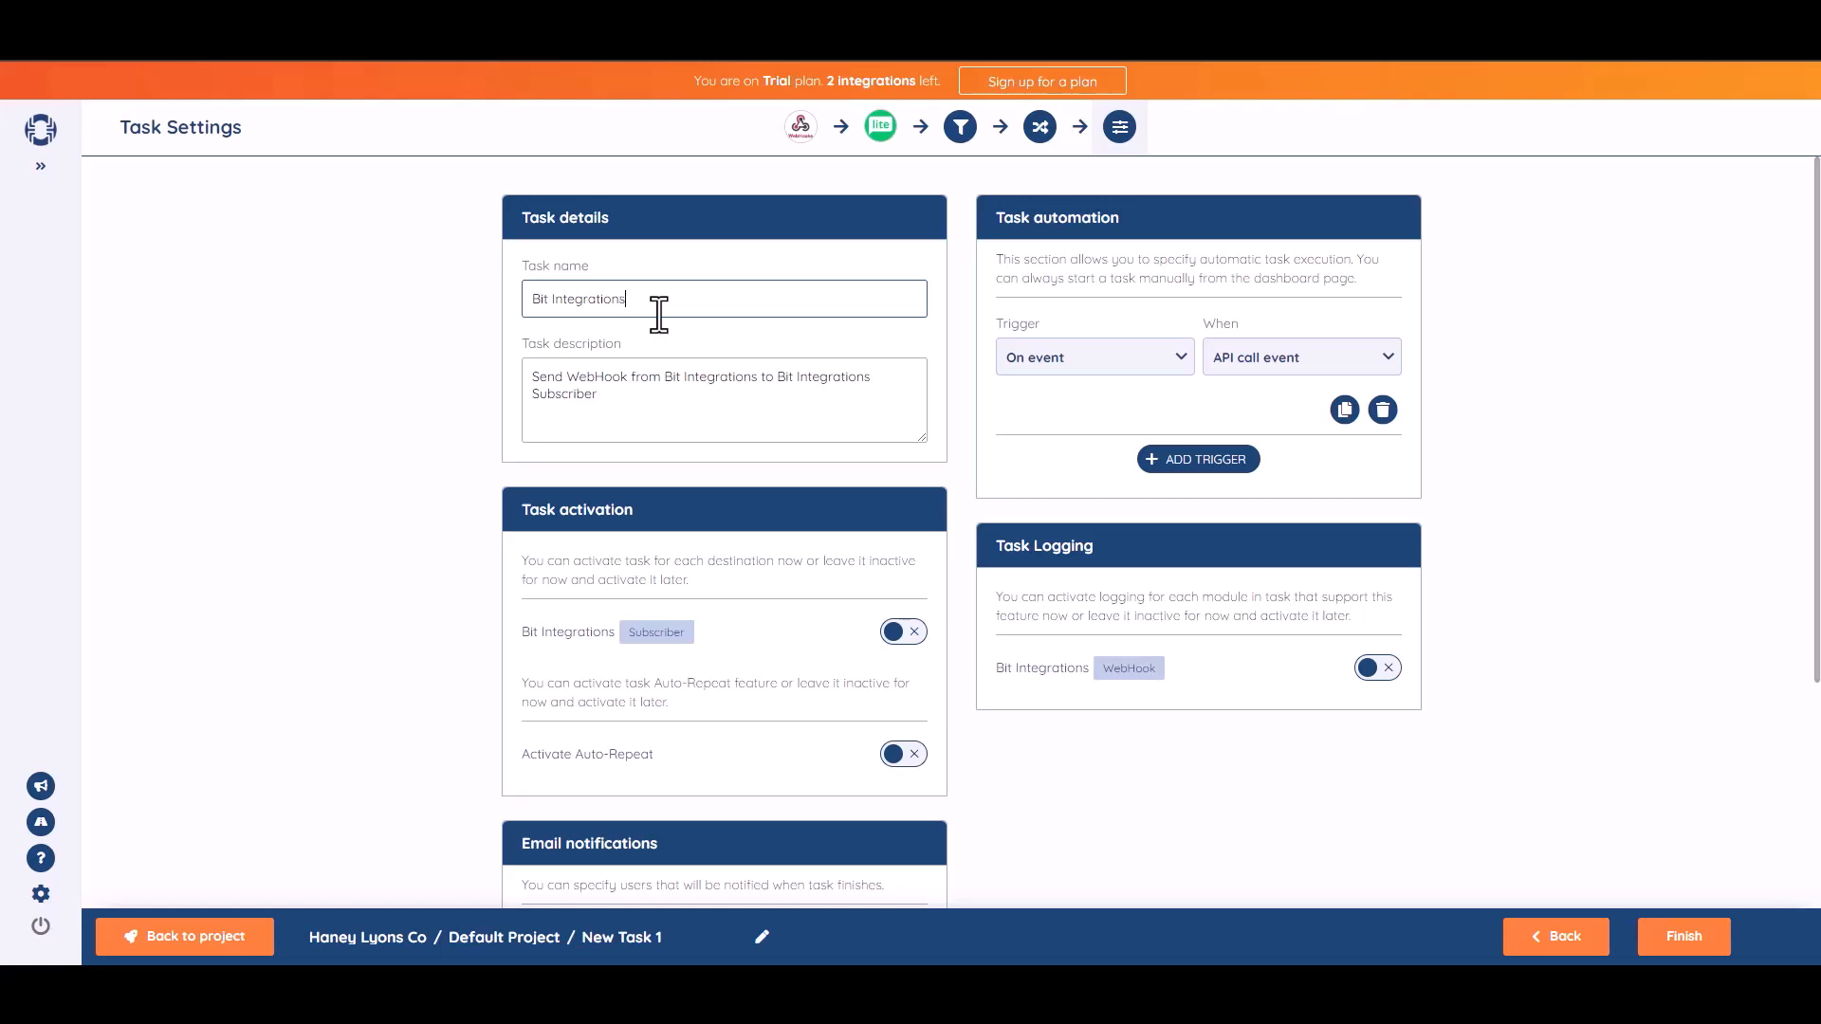
left_click(1676, 449)
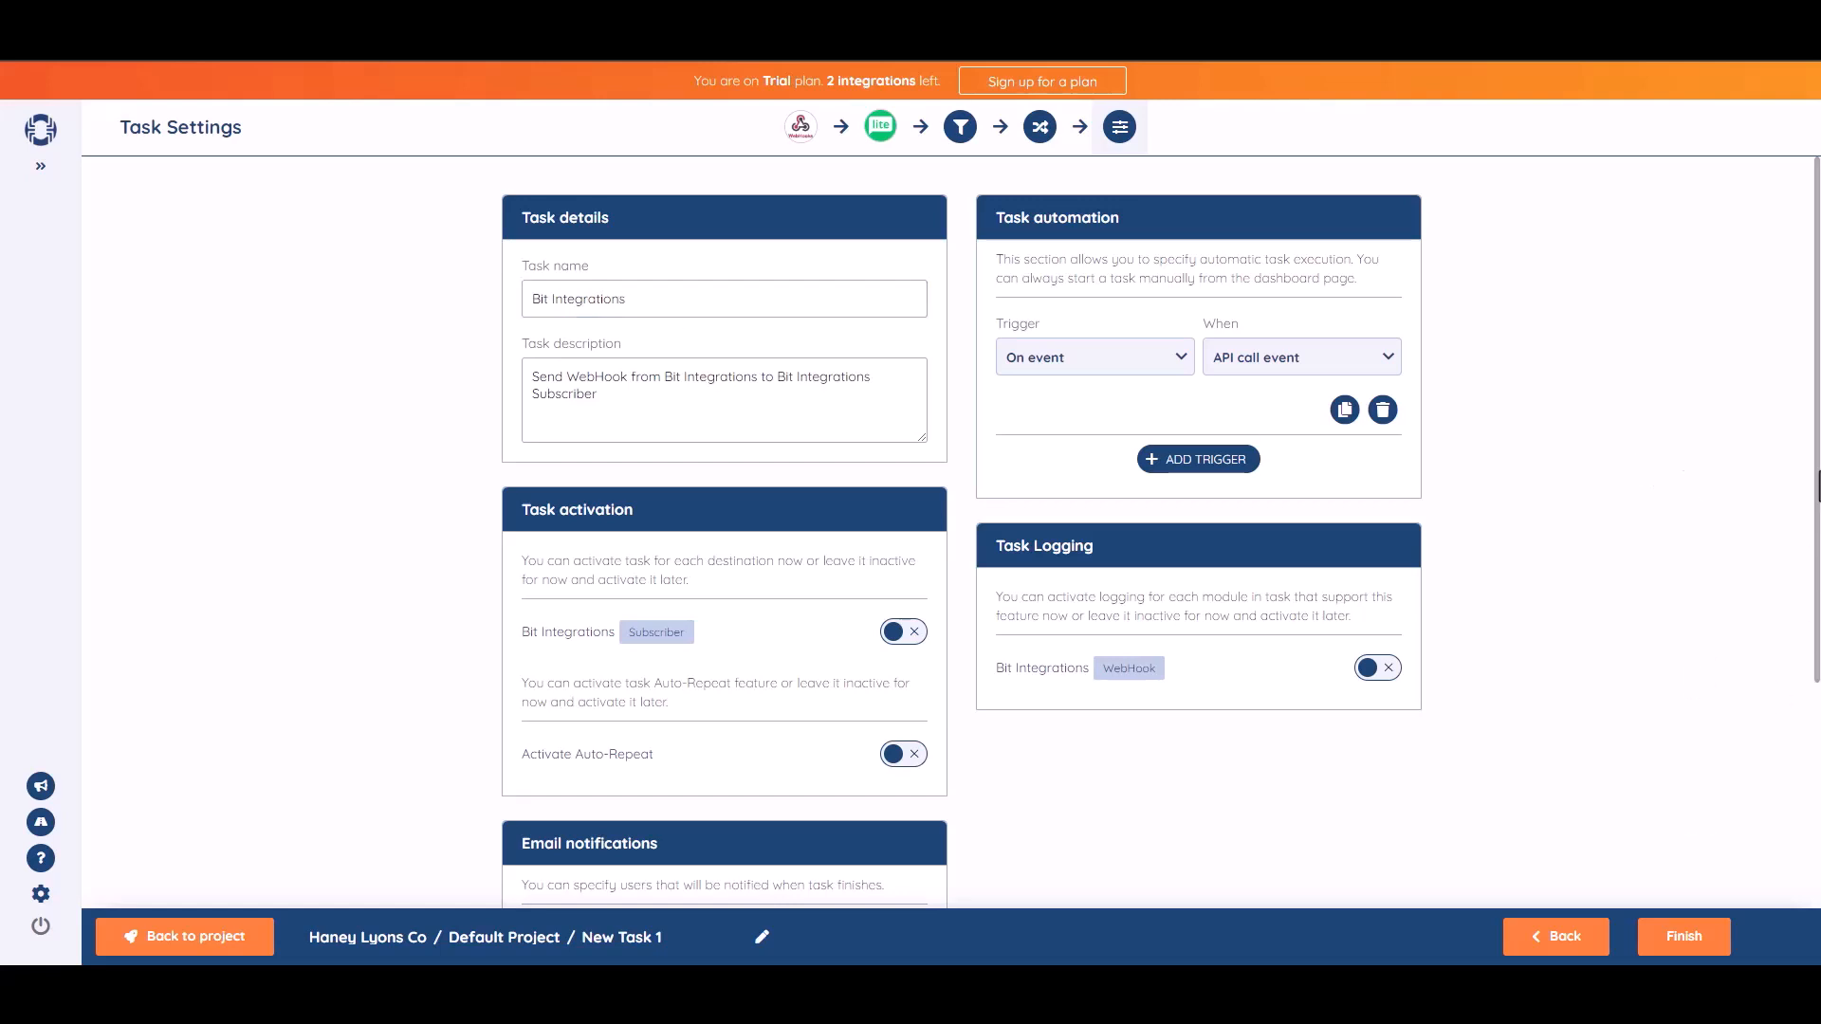
Switch on the Bit Integrations Subscriber activation and finish saving the task.
scroll(1818, 485, "down", 1)
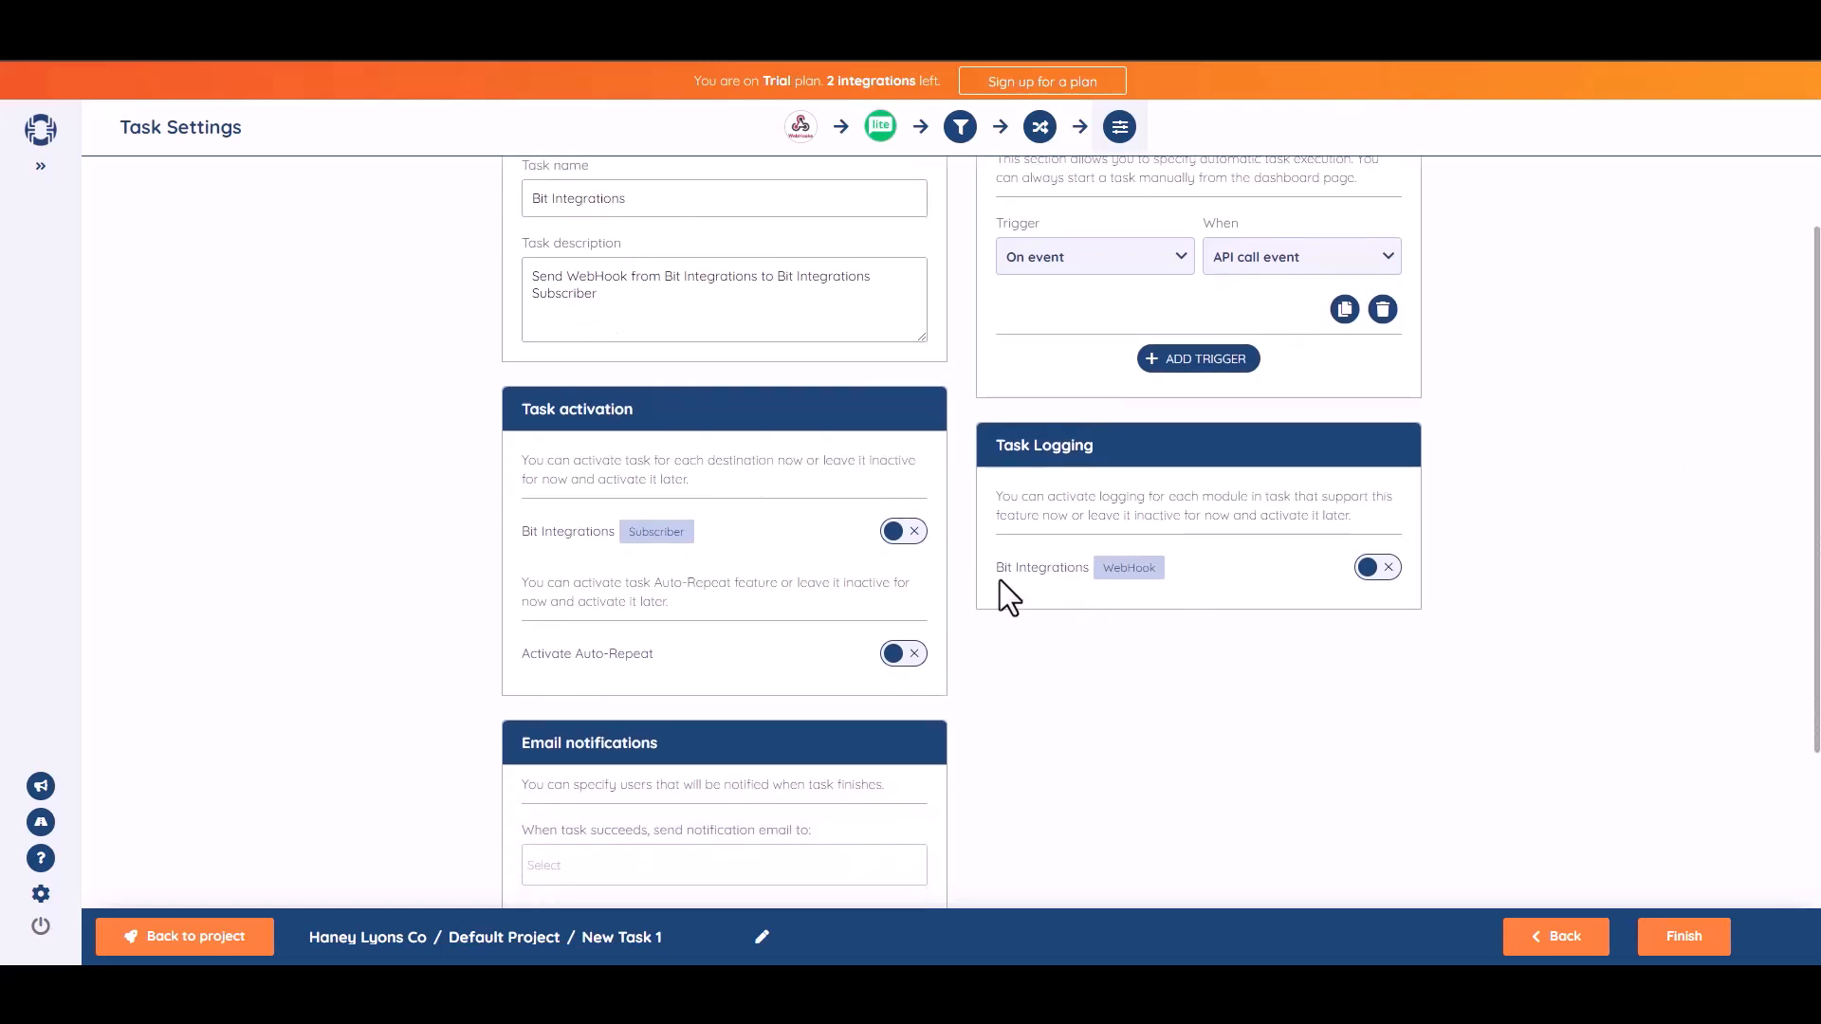
left_click(911, 533)
scroll(1789, 528, "down", 3)
left_click(1691, 952)
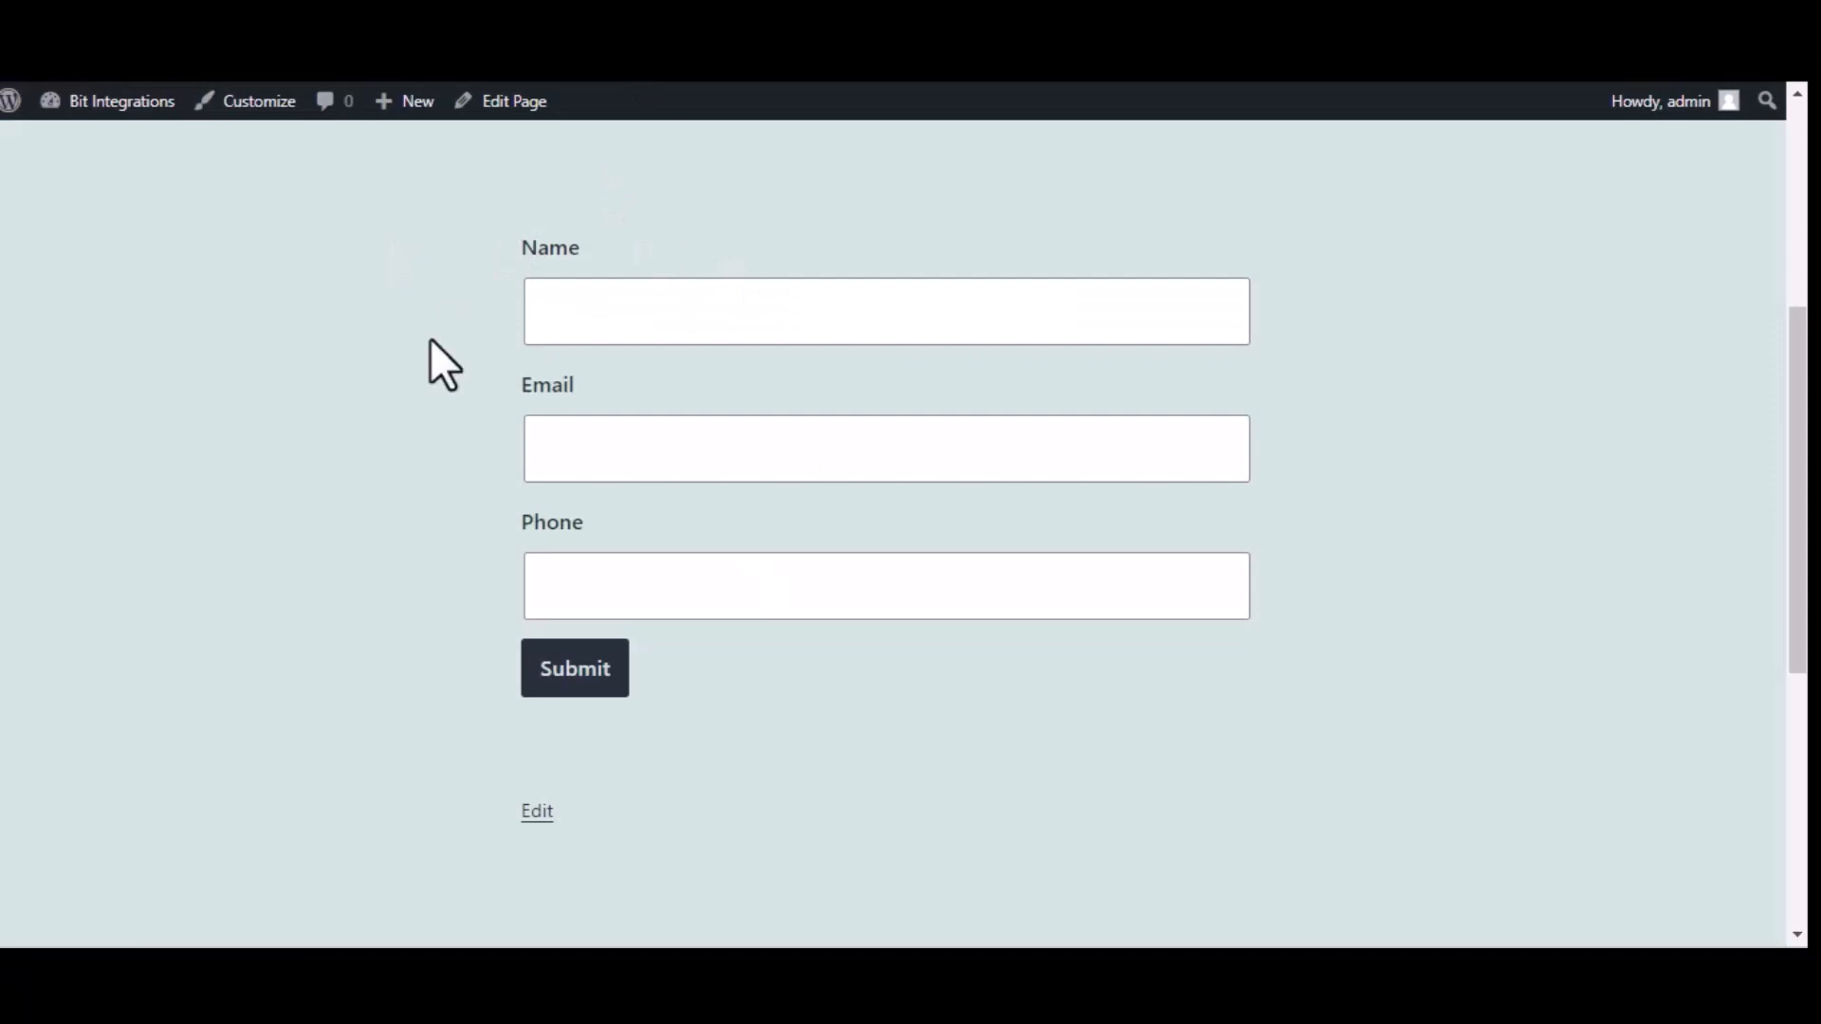
Submit the WordPress test form with name 'Bit Intergrations', a test e-mail address and a phone number.
left_click(712, 300)
type("Bi")
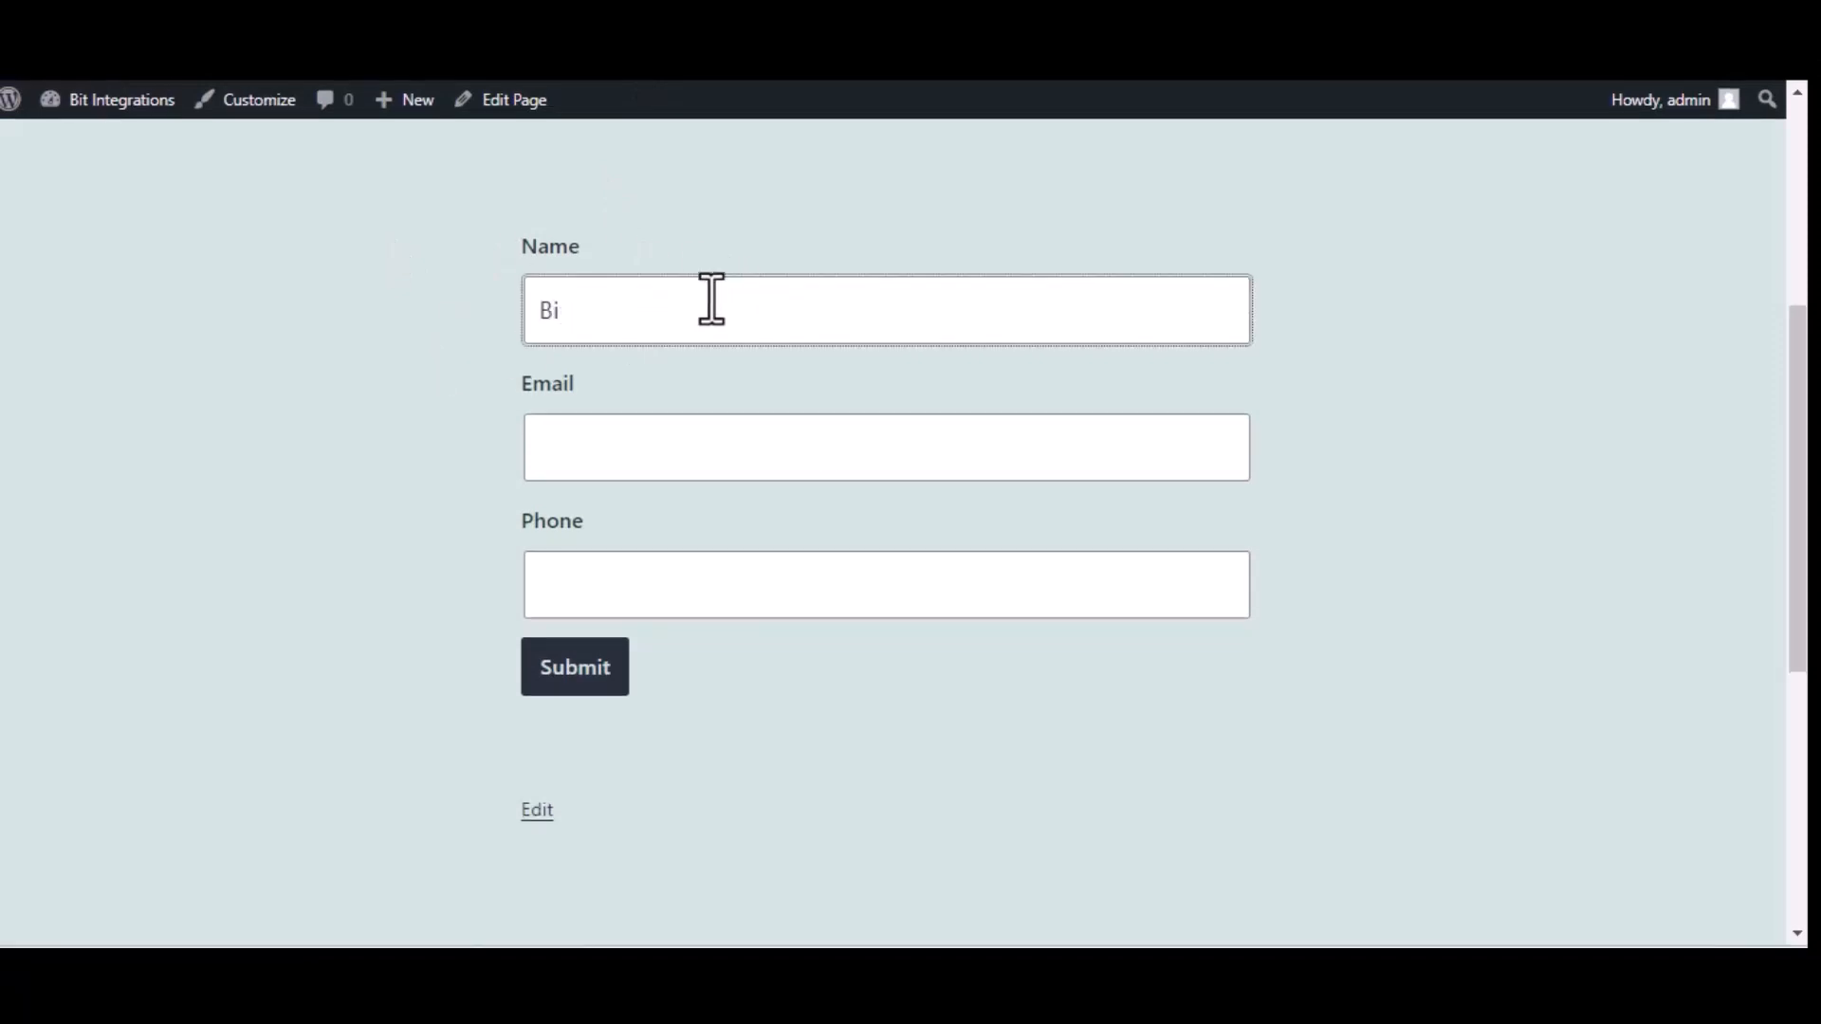
type("t Intergrations")
left_click(698, 465)
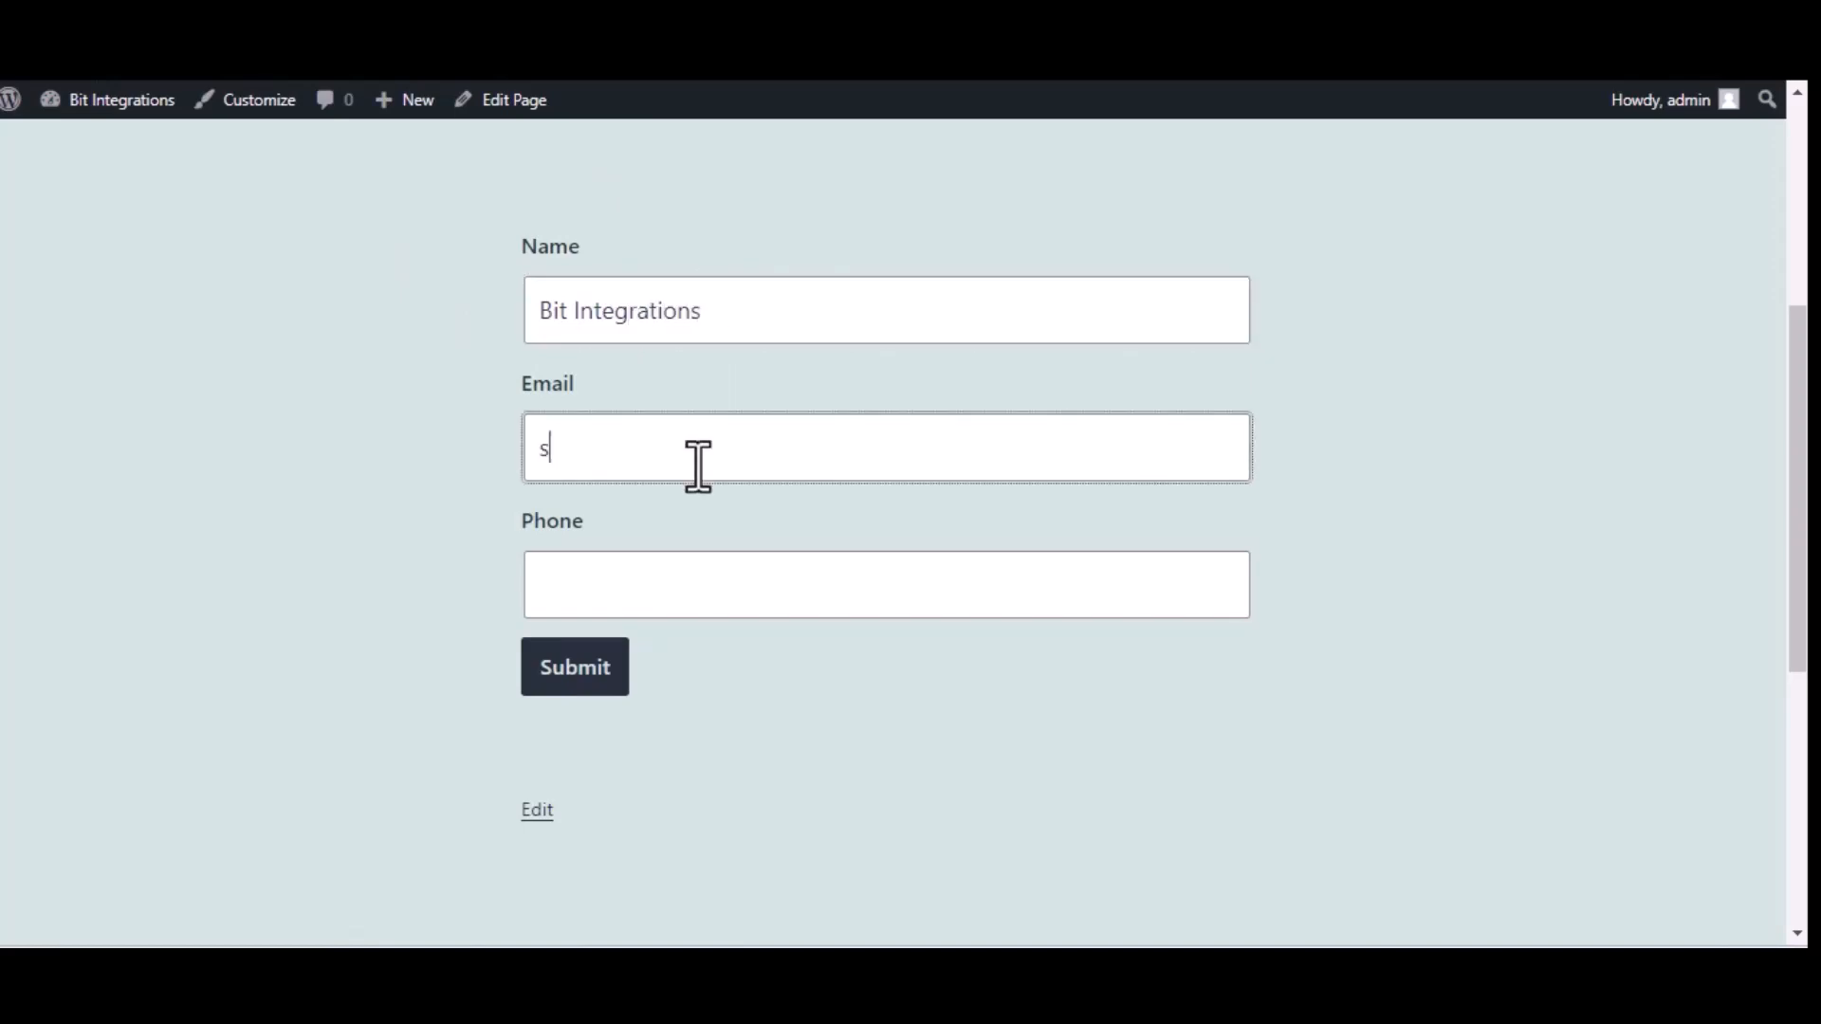
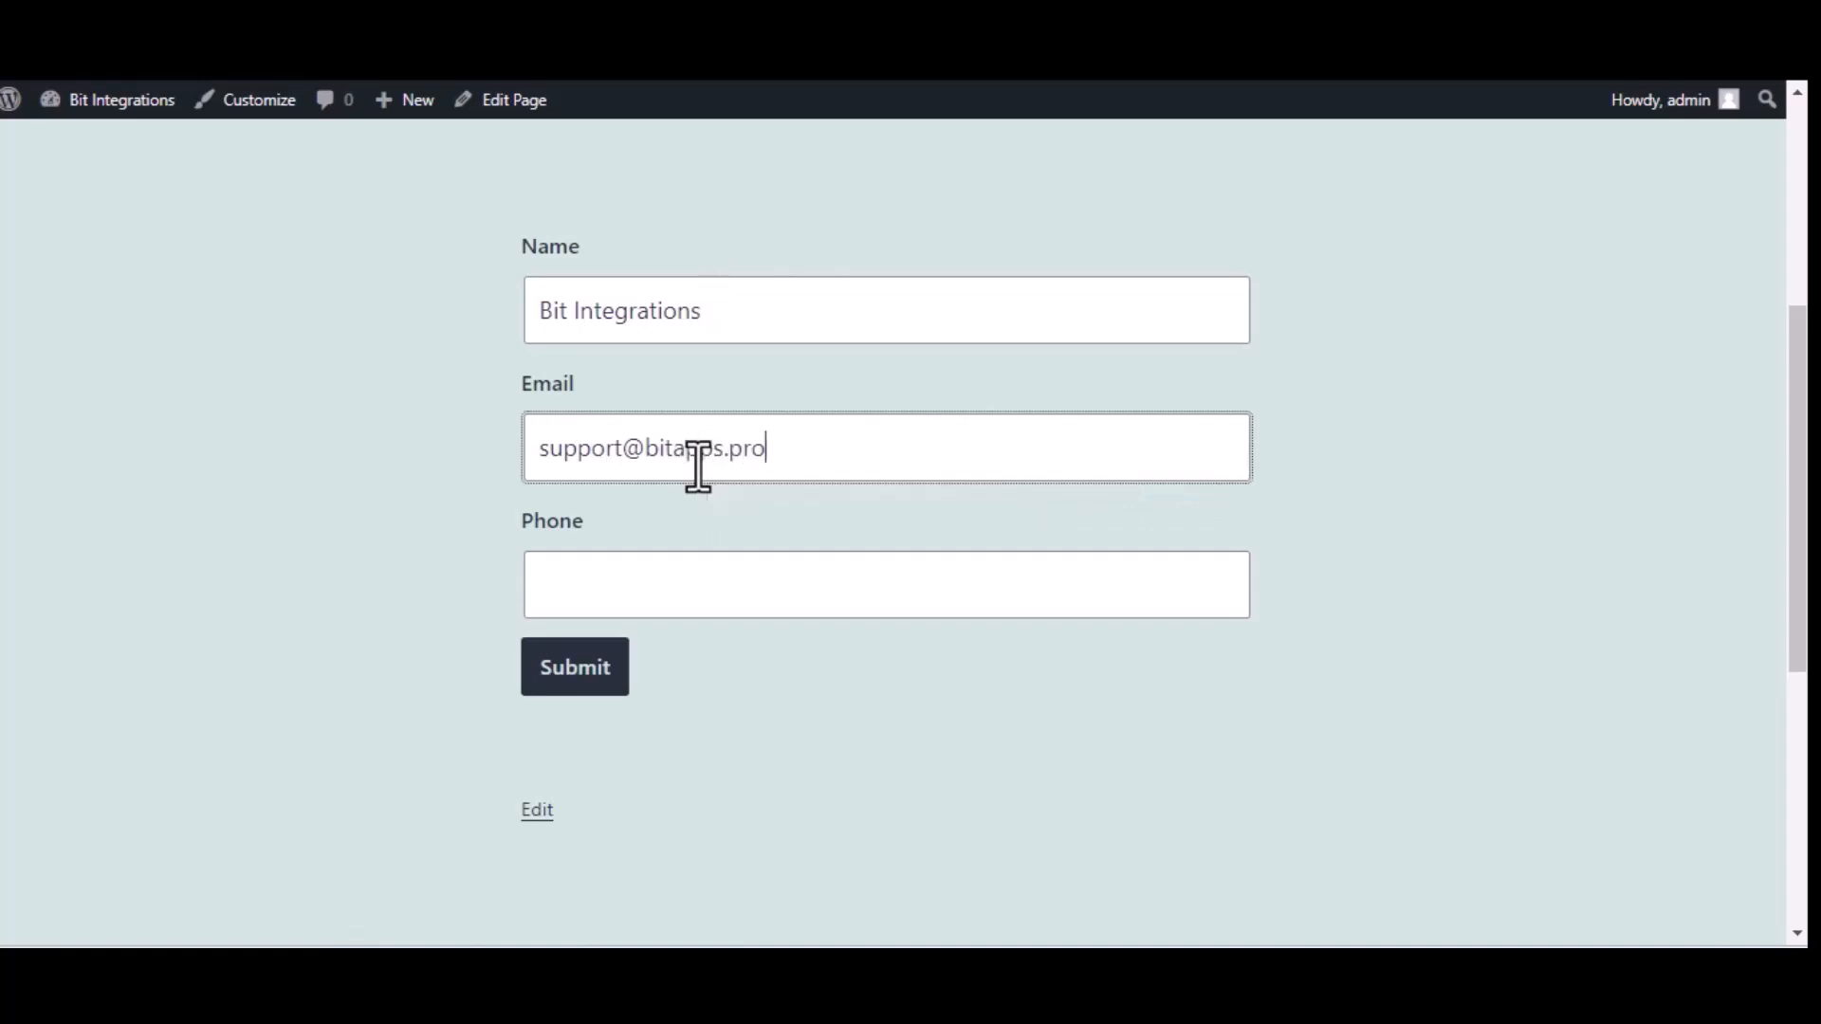
left_click(807, 603)
type("444555666")
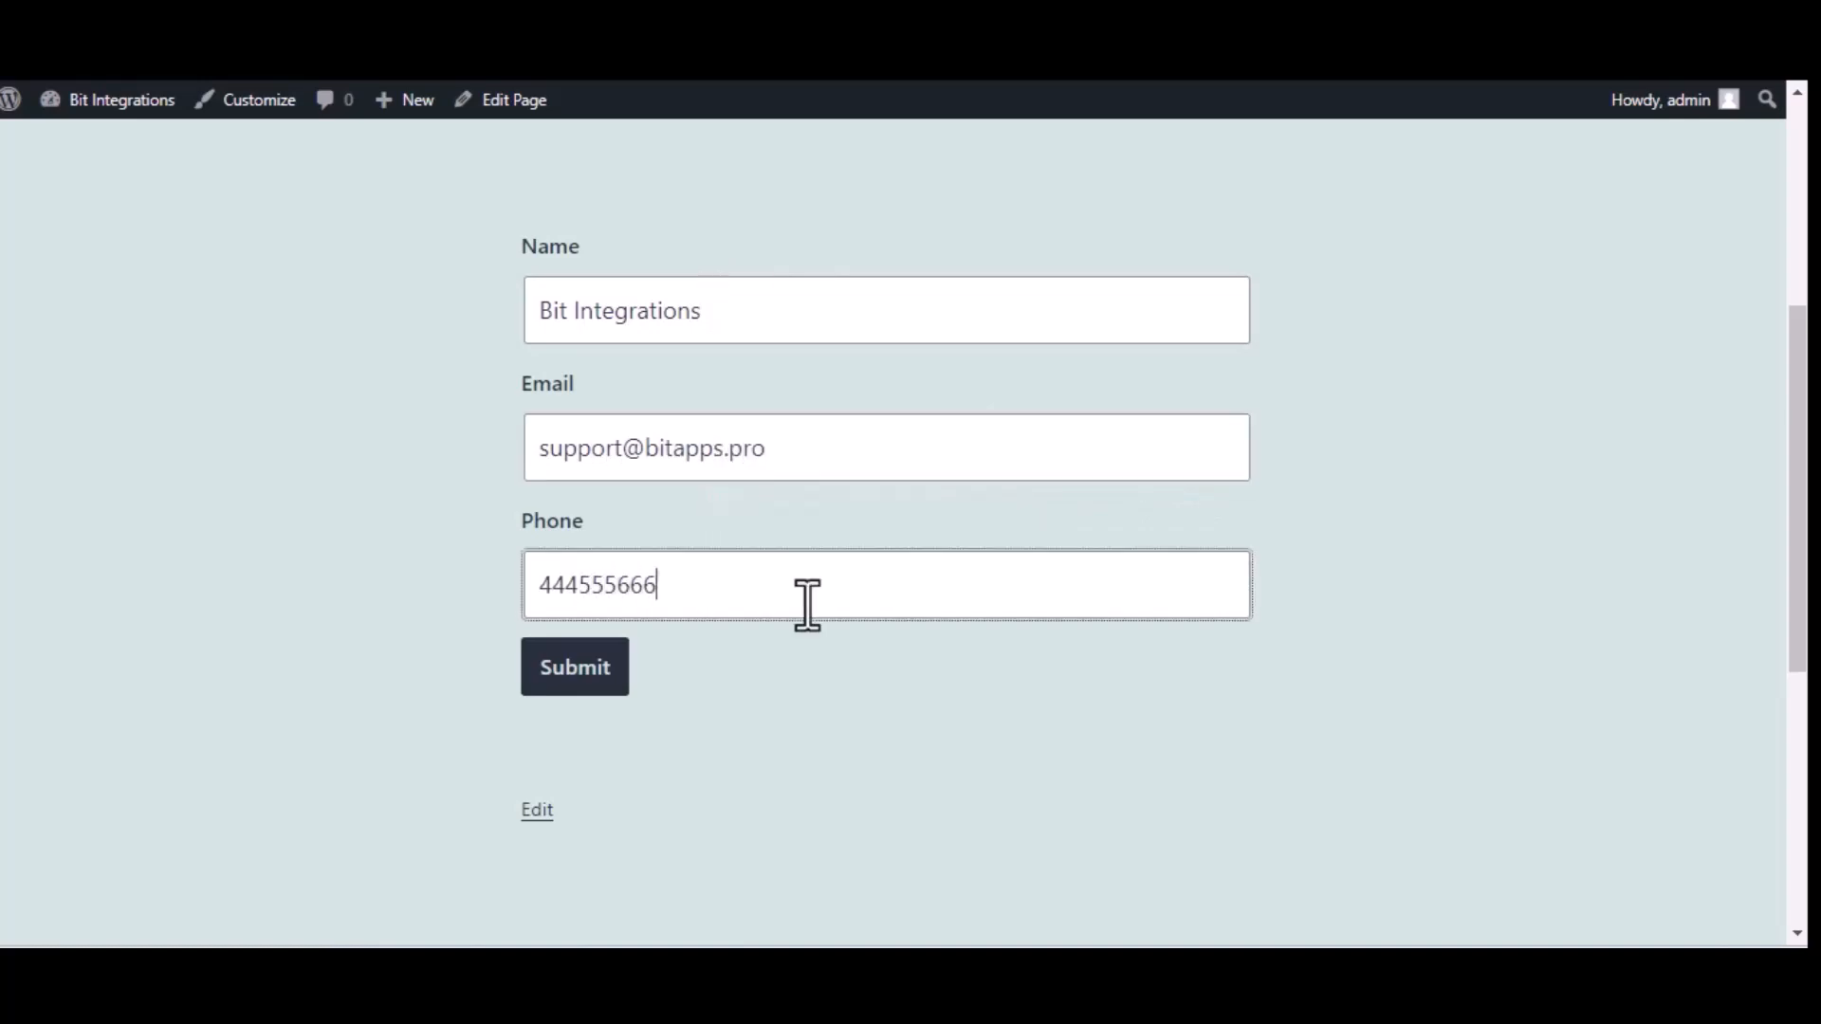
left_click(610, 681)
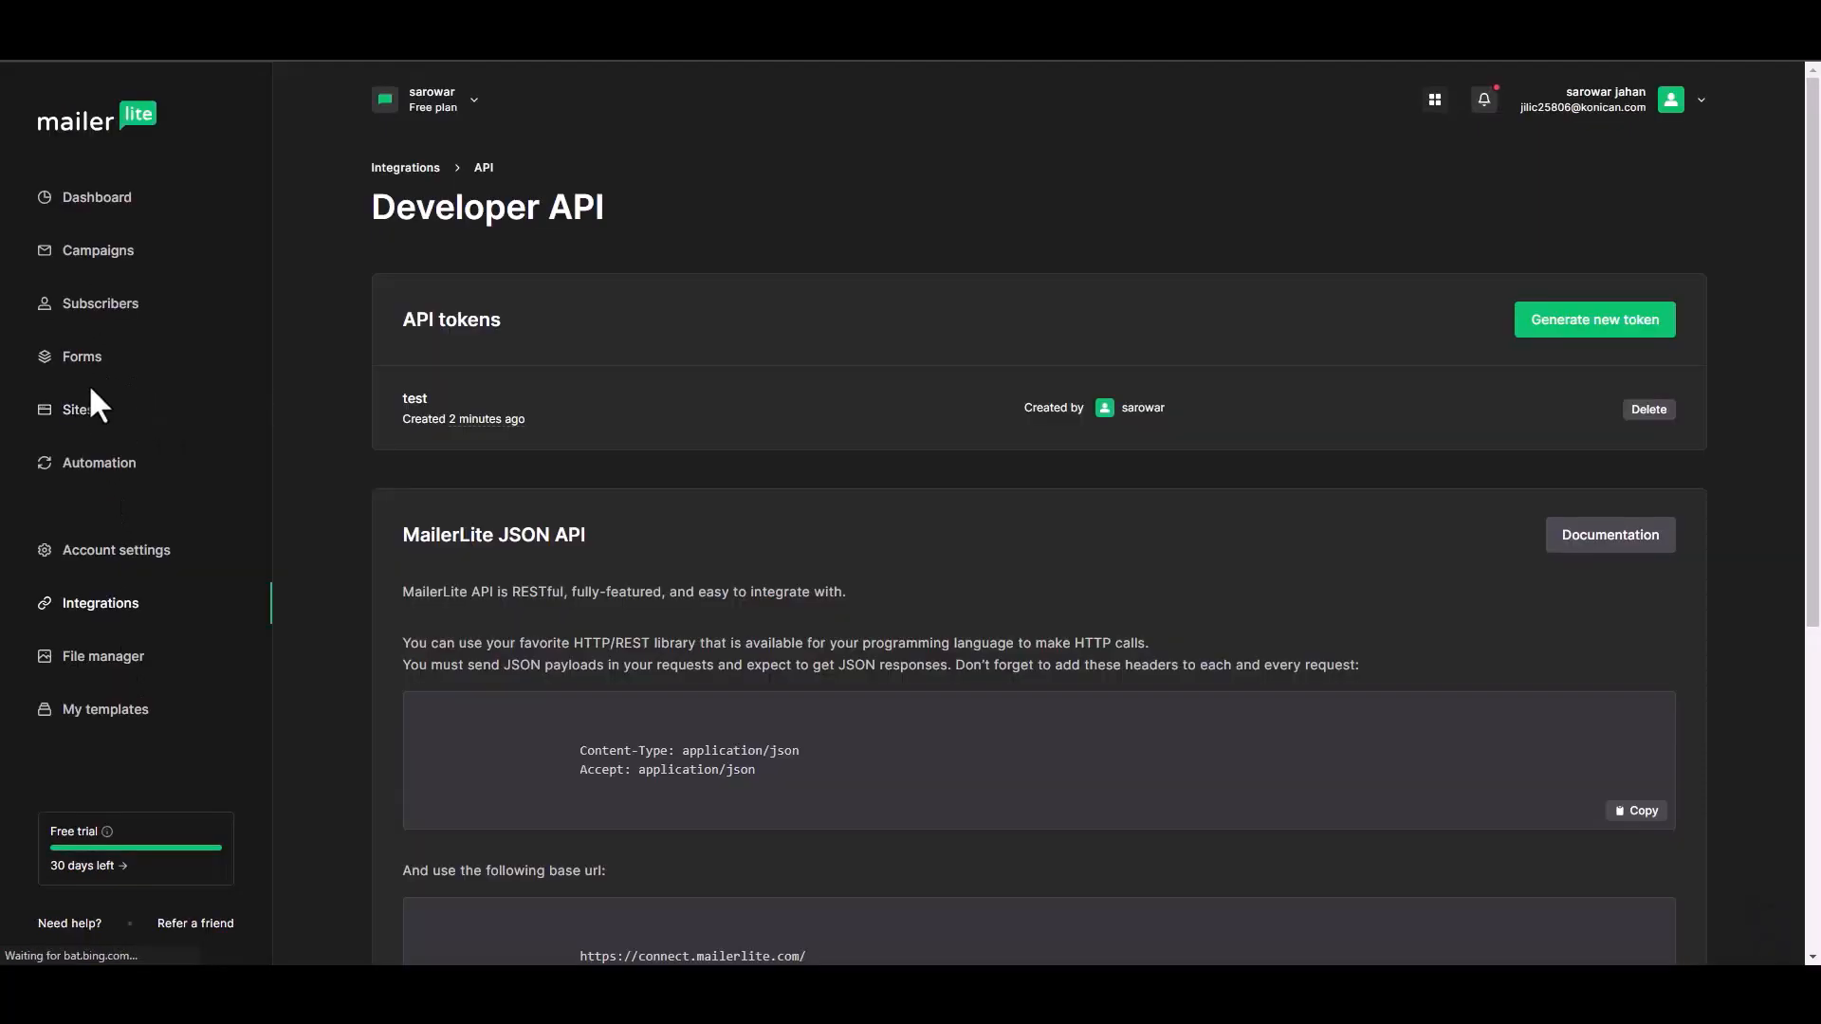
Open the Bit Integrations subscriber's profile from MailerLite's Subscribers list and check it was added via api.
left_click(124, 308)
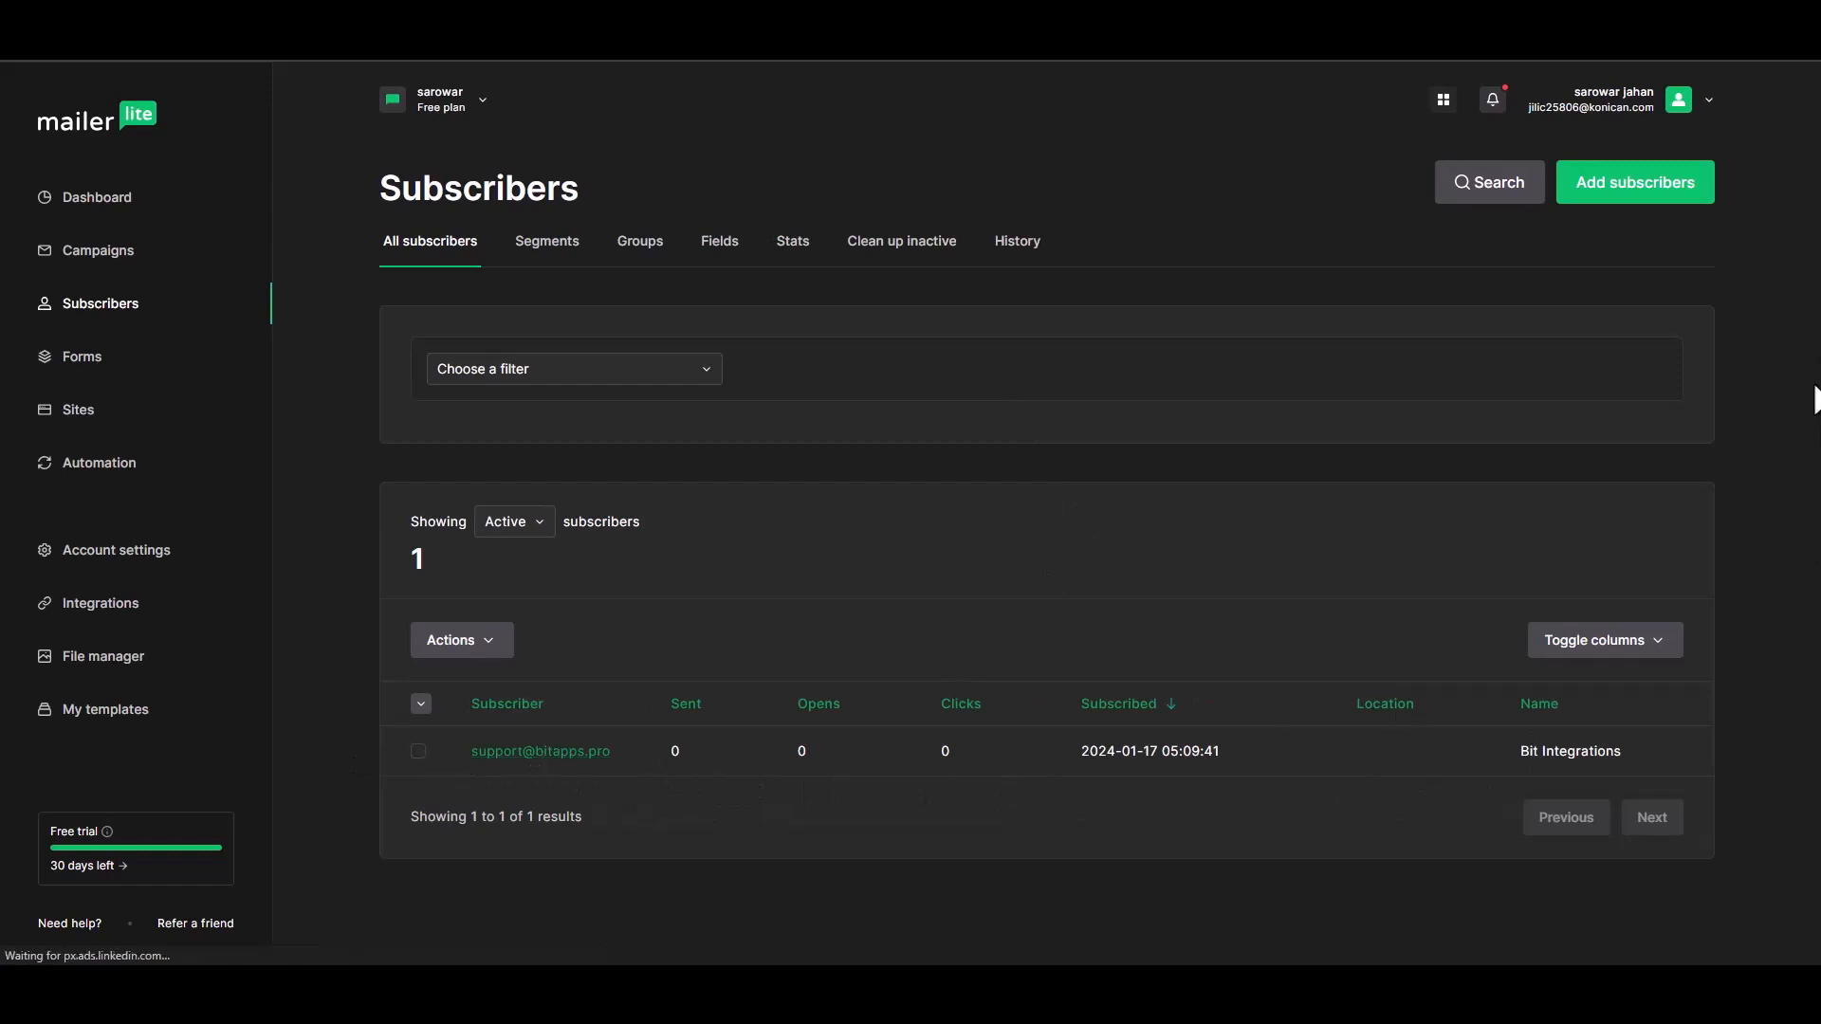
left_click(587, 754)
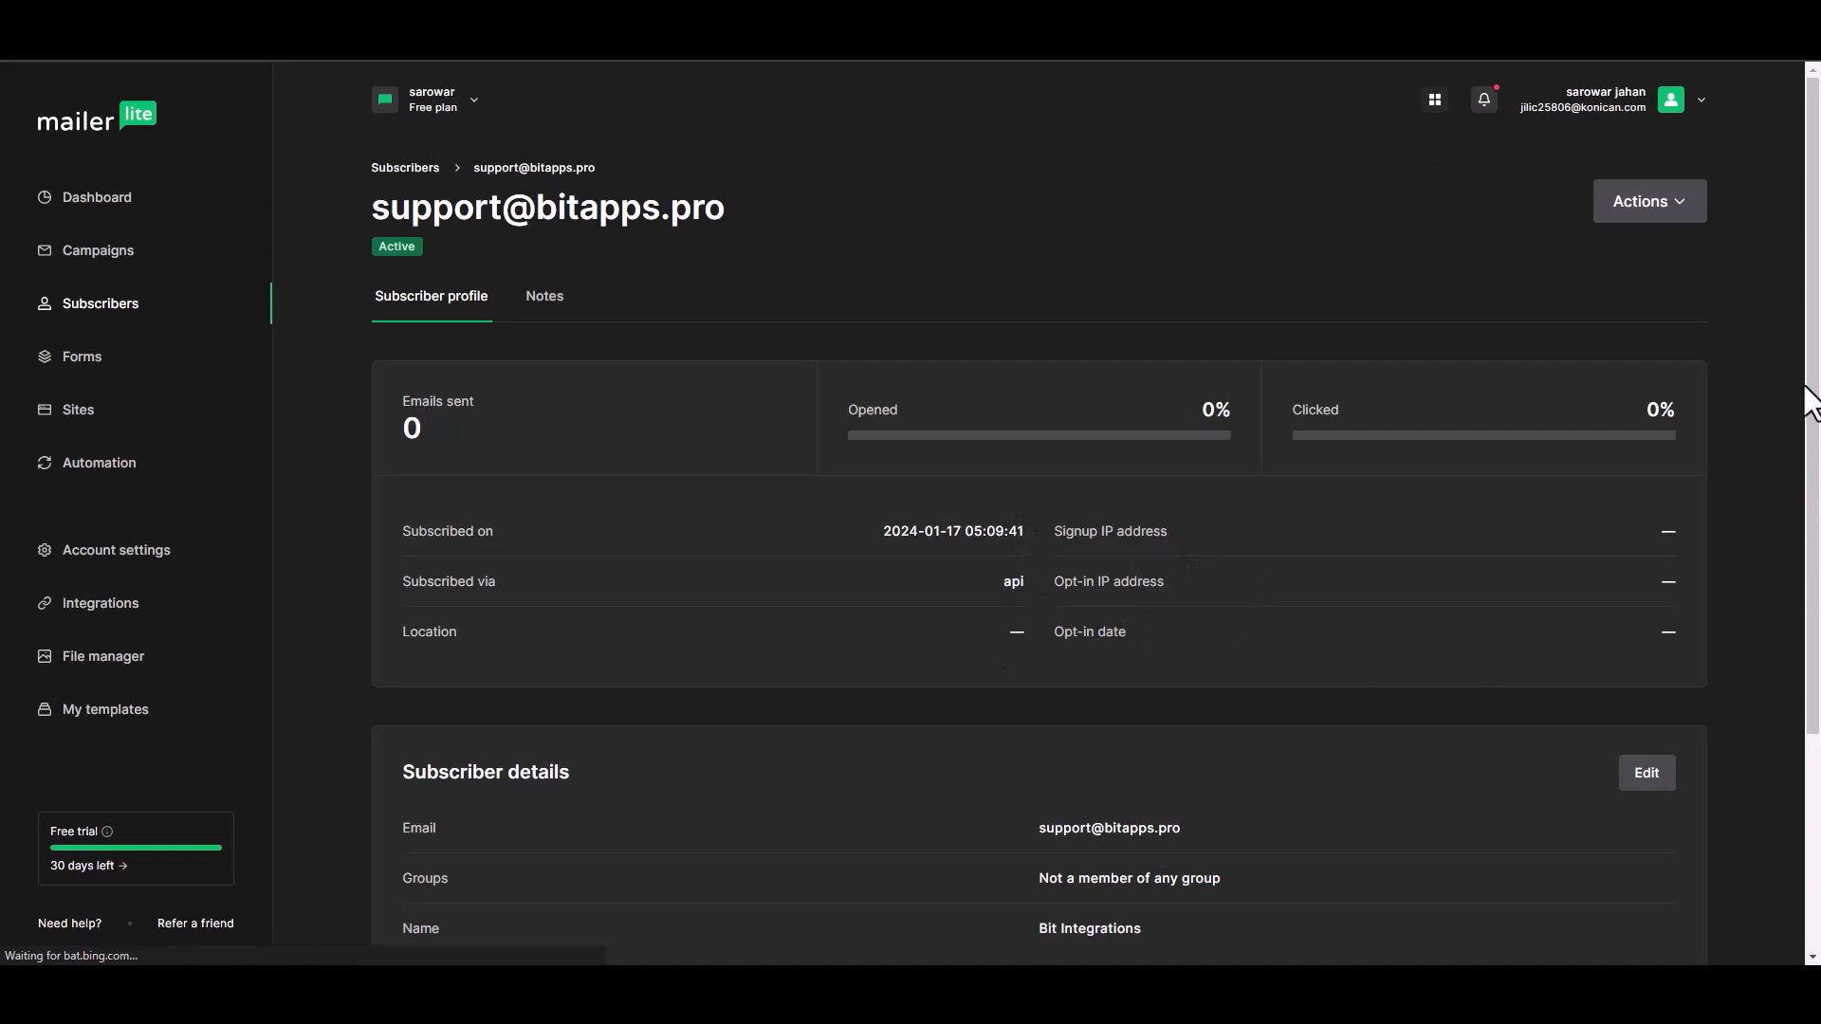
left_click_drag(1810, 397, 1809, 538)
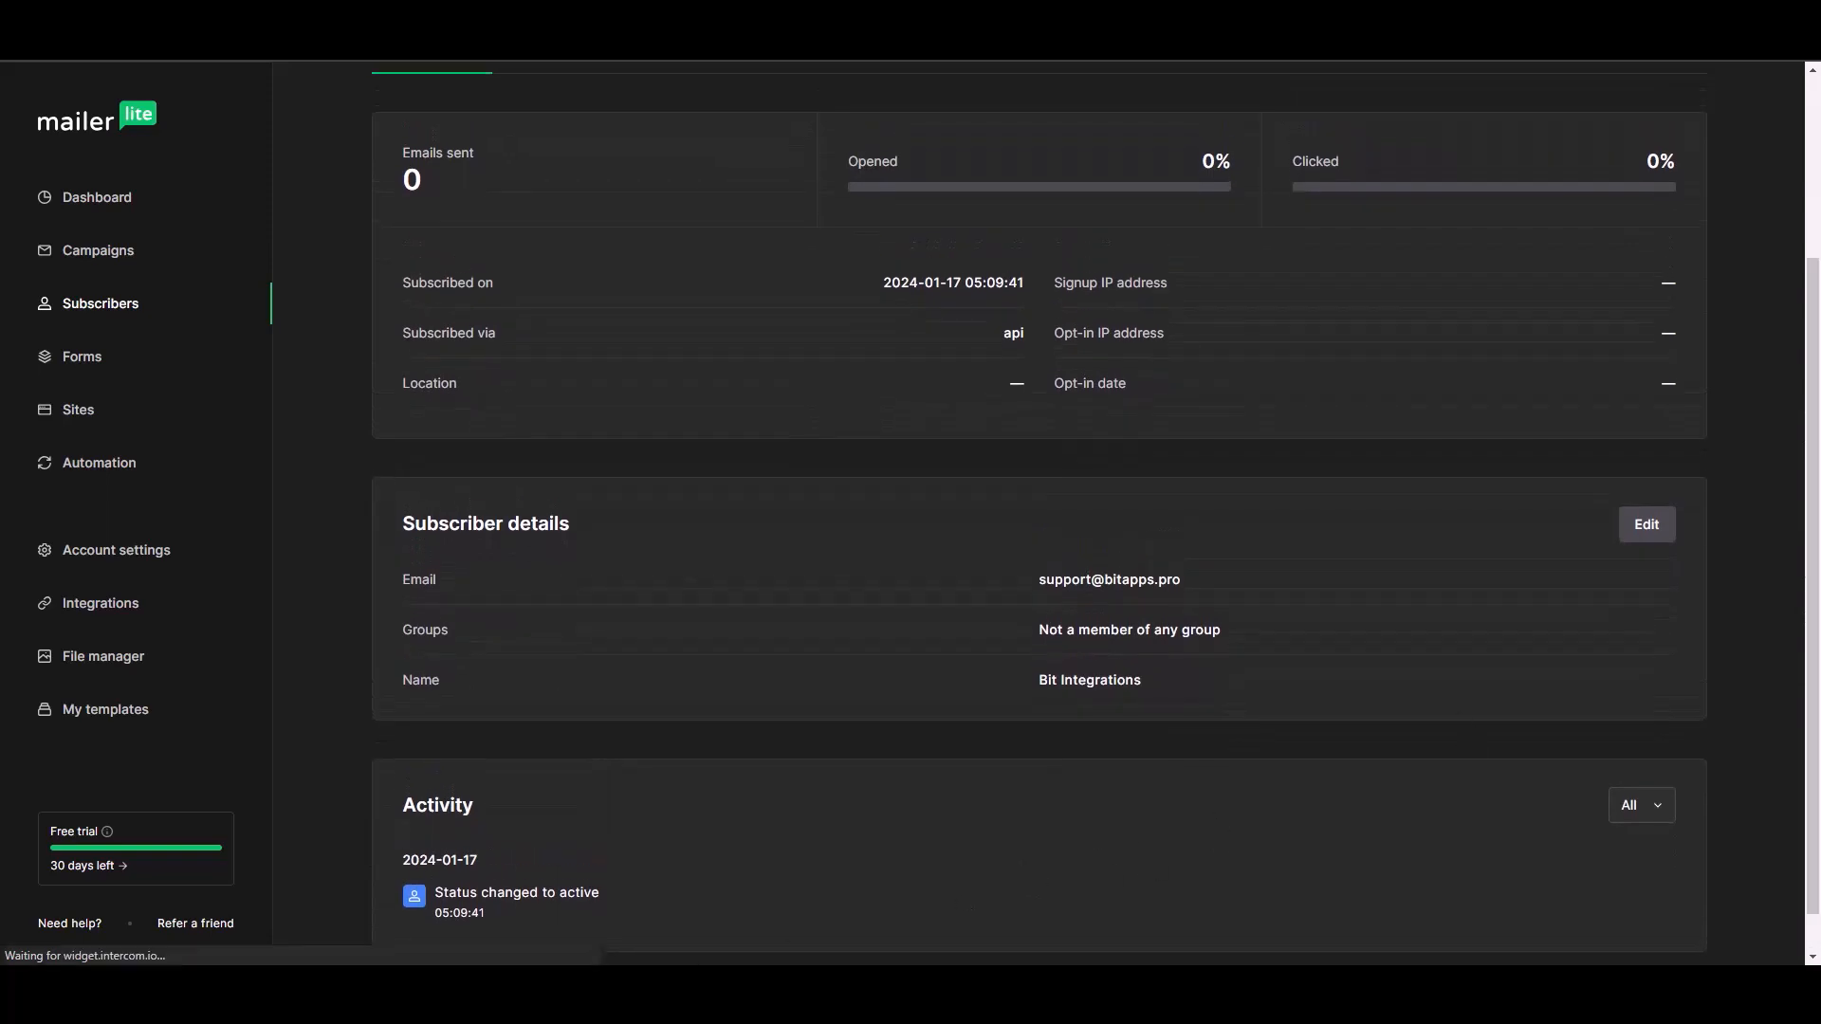